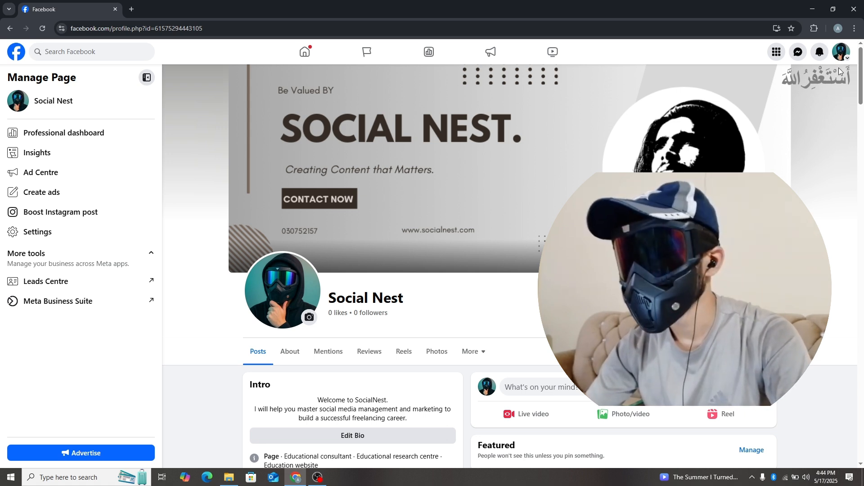
Step: Open Meta Business Suite for the Social Nest Facebook Page
click(841, 52)
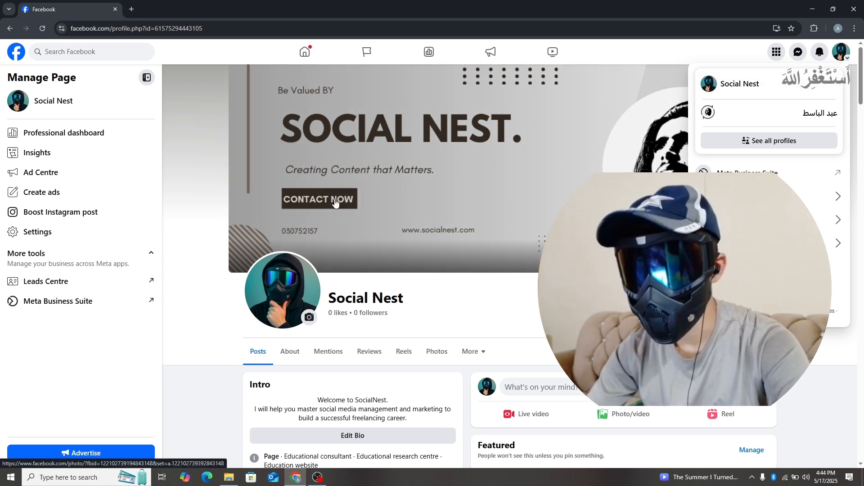
click(188, 390)
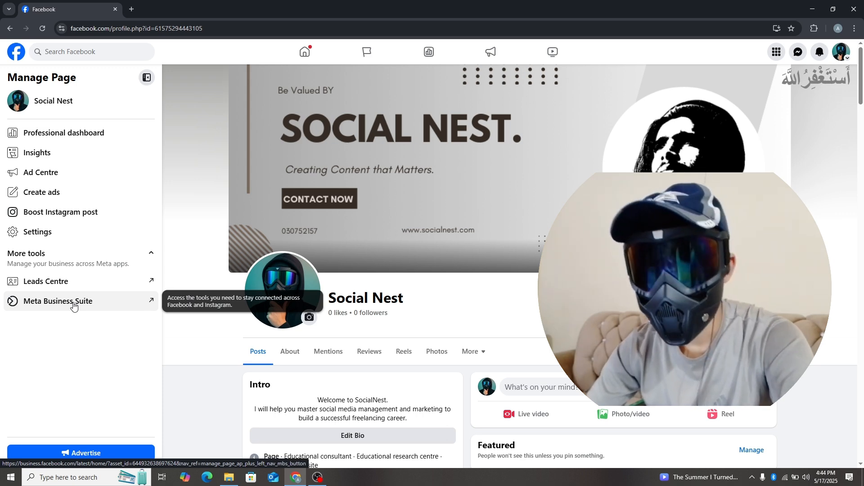
click(74, 306)
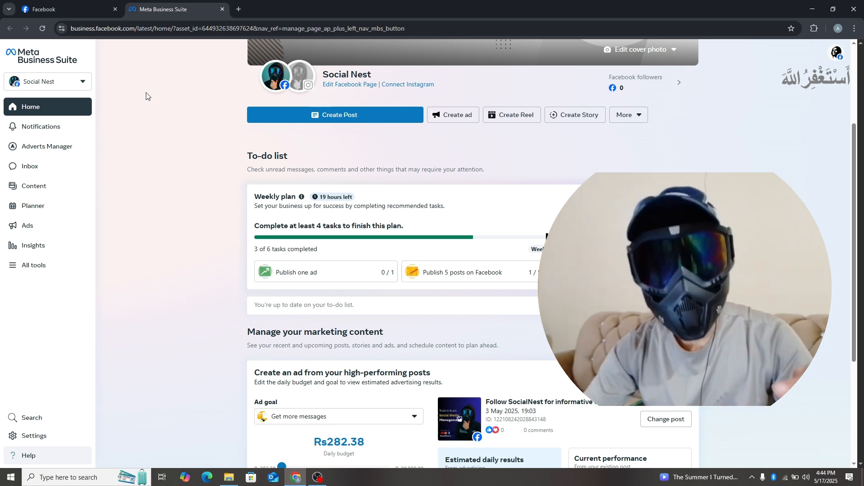
Step: Review the available business portfolios and inspect the blank form for creating a new one without submitting it
click(85, 85)
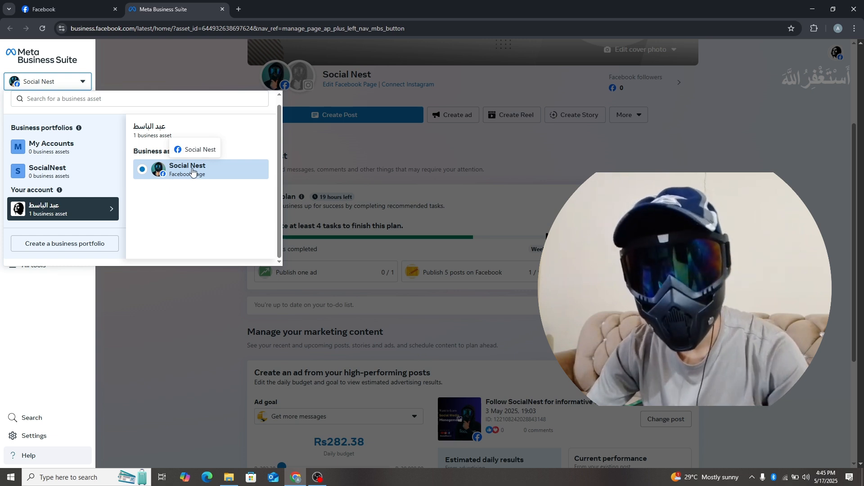
click(585, 169)
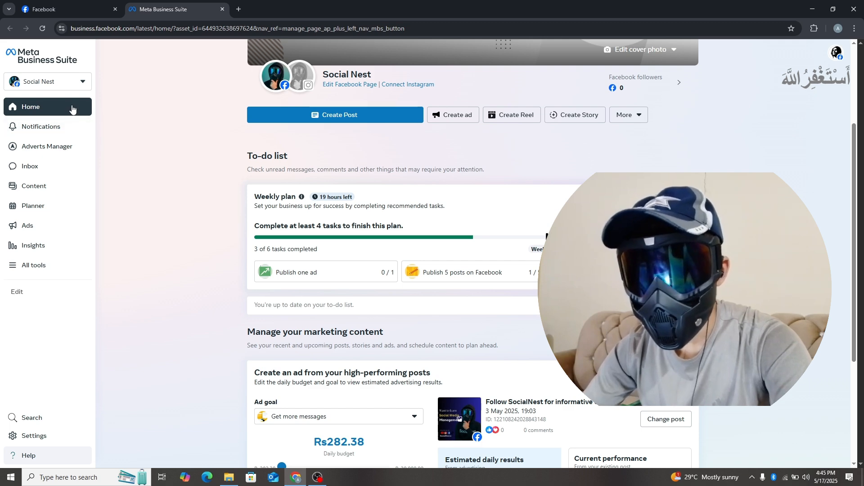
click(79, 83)
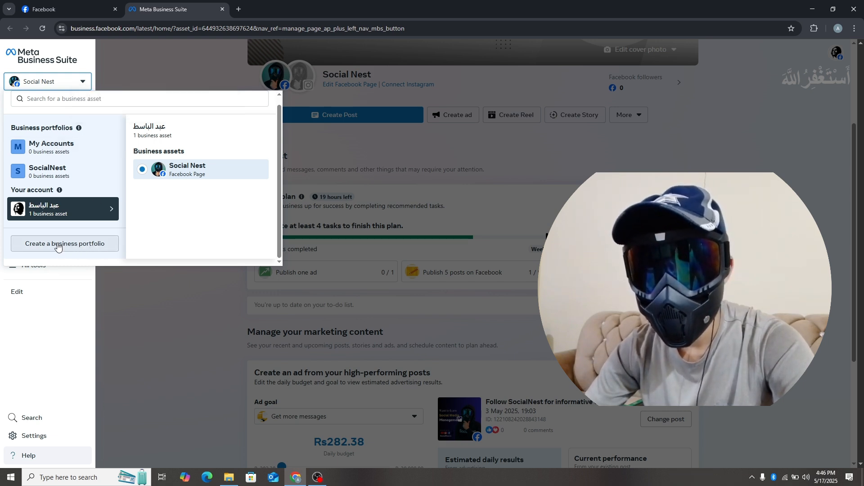
click(93, 245)
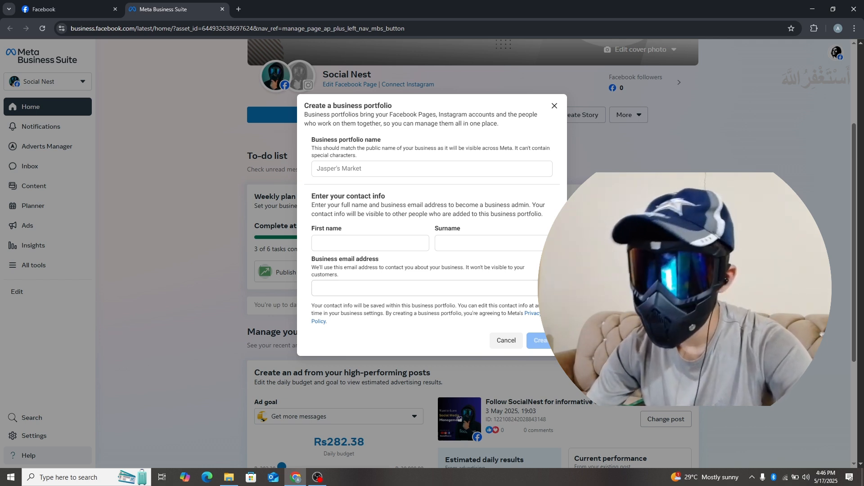
click(506, 341)
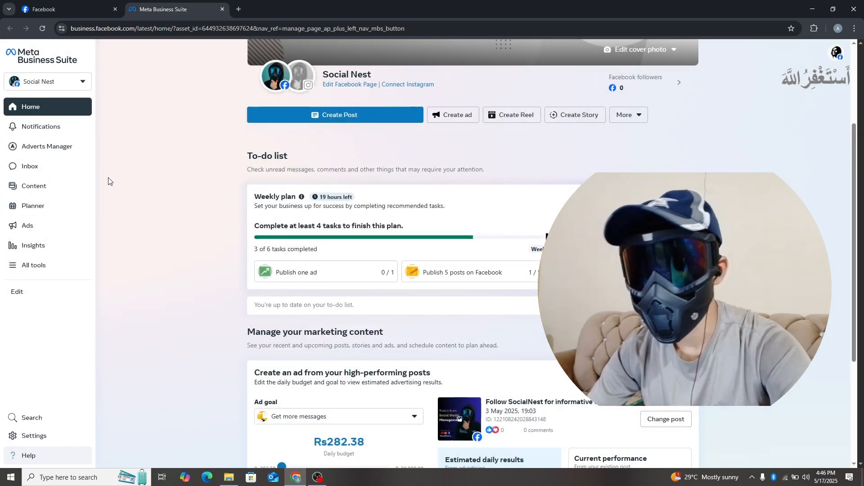
Step: Select the SocialNest business portfolio and open its settings
click(84, 82)
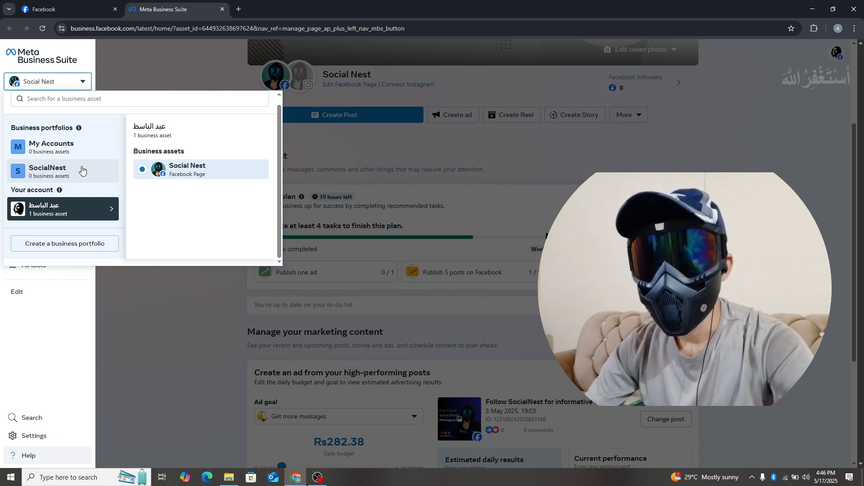
click(60, 170)
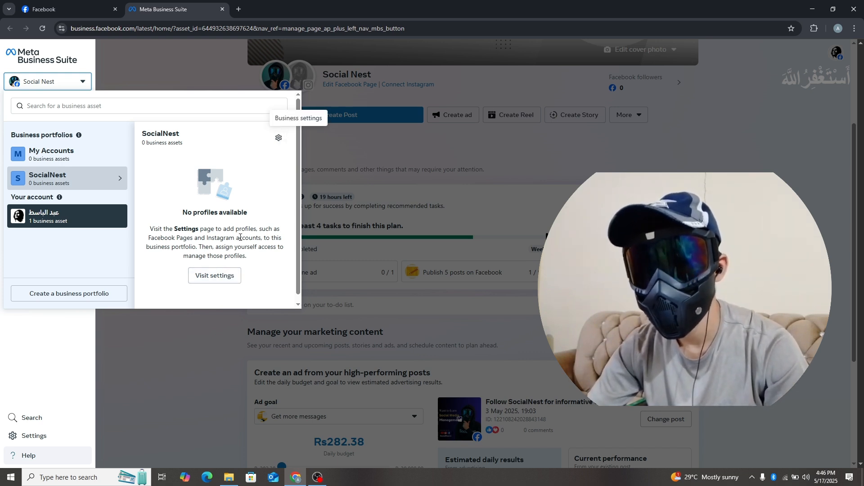
click(224, 276)
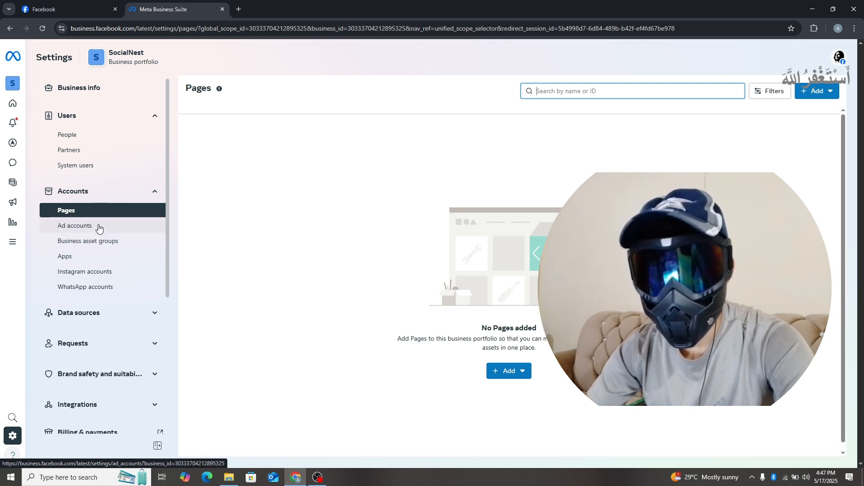
Step: Examine which ad accounts, Pages, apps and Instagram accounts are assigned to the SocialNest business portfolio
click(99, 226)
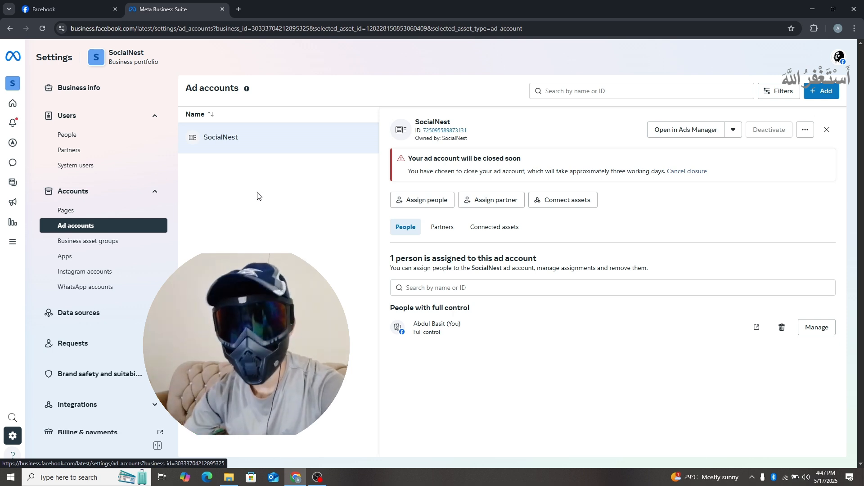
click(90, 211)
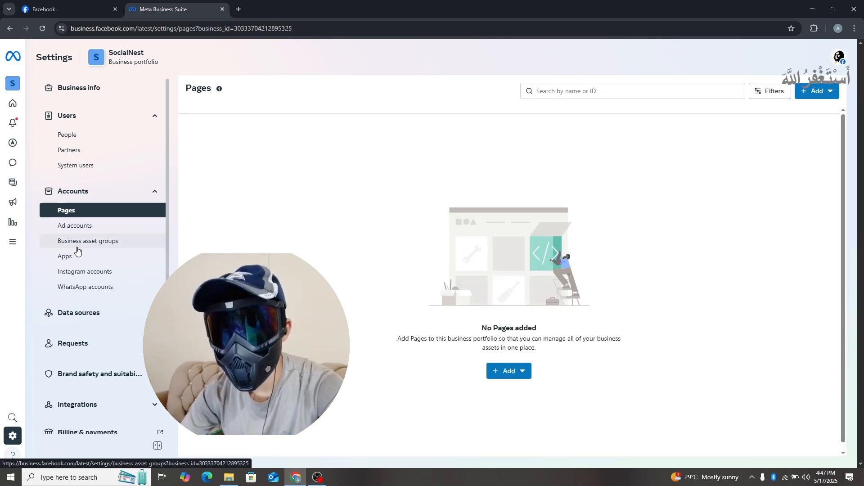
click(99, 257)
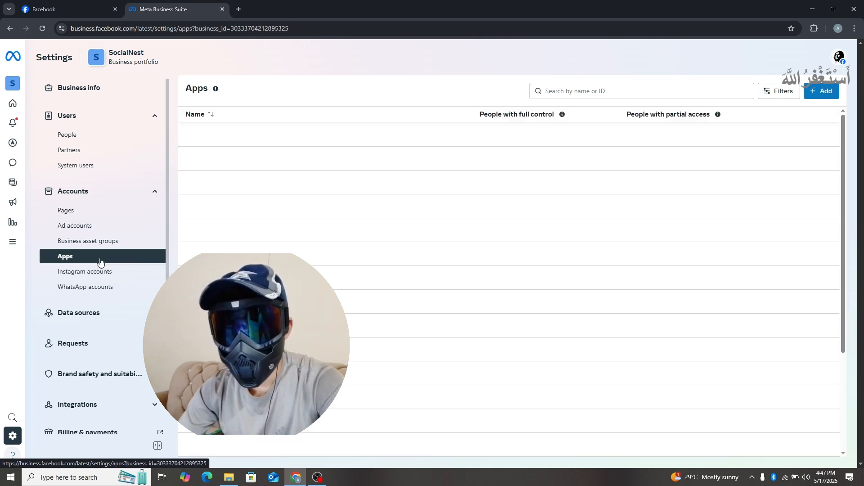
click(108, 273)
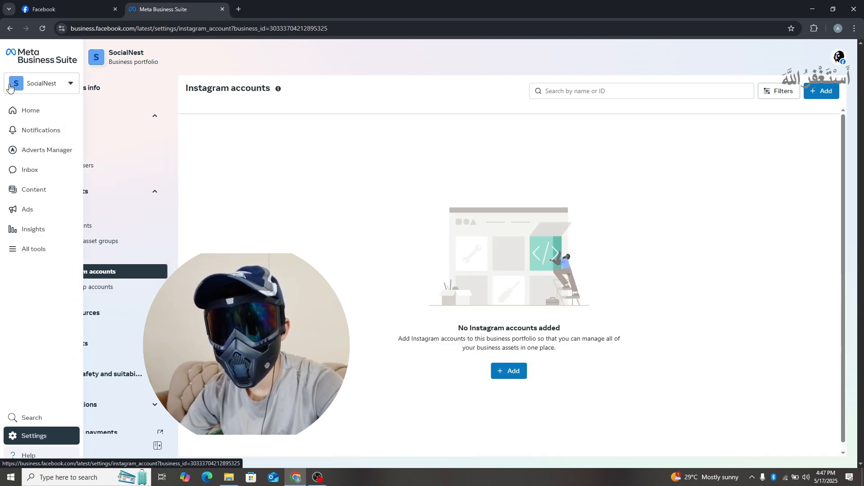
click(45, 83)
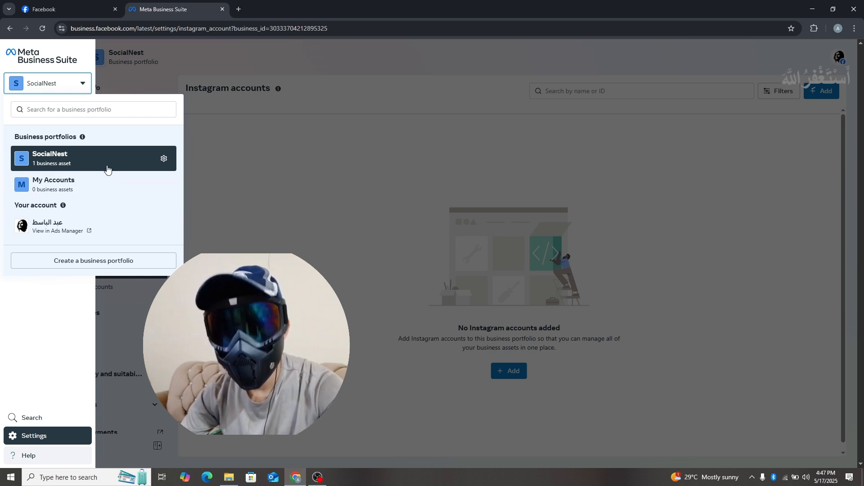
click(223, 175)
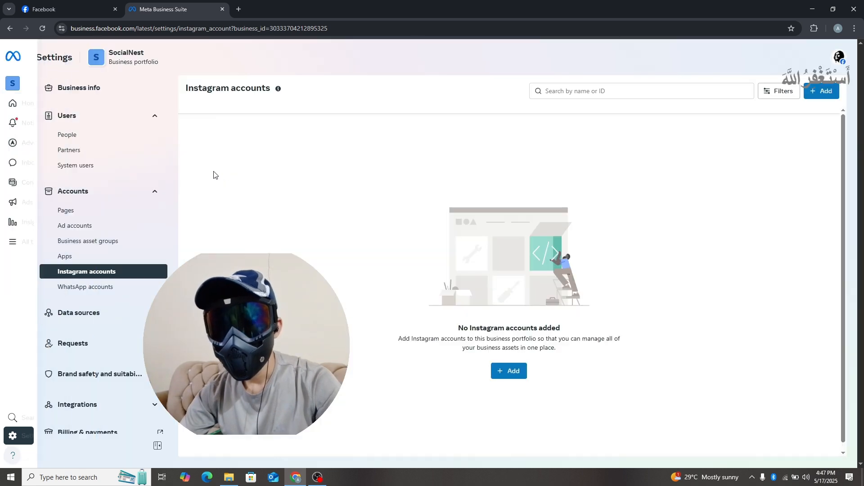
click(83, 229)
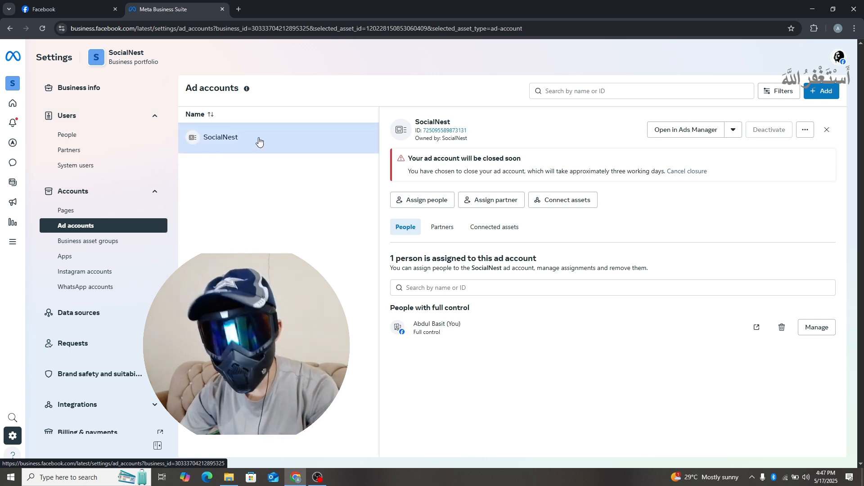
click(94, 214)
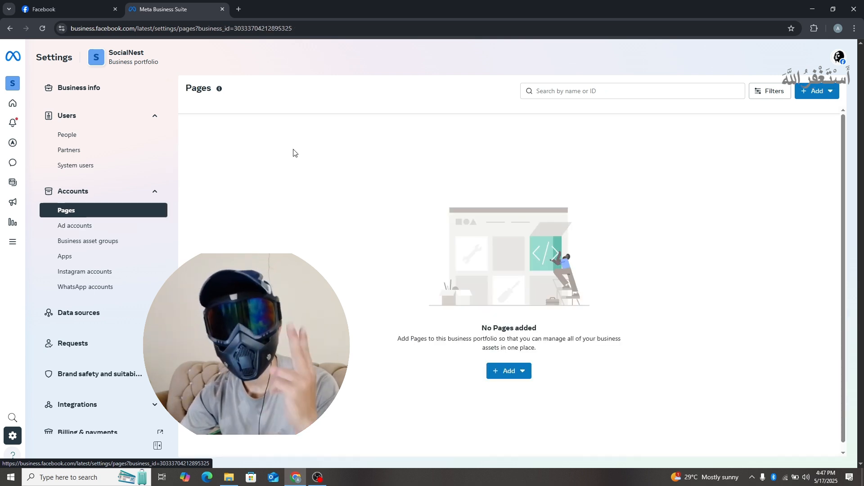
click(106, 272)
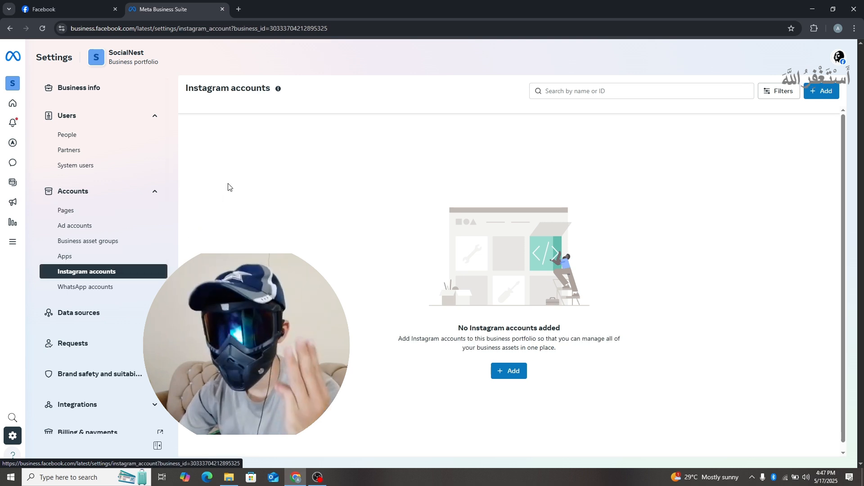
click(73, 211)
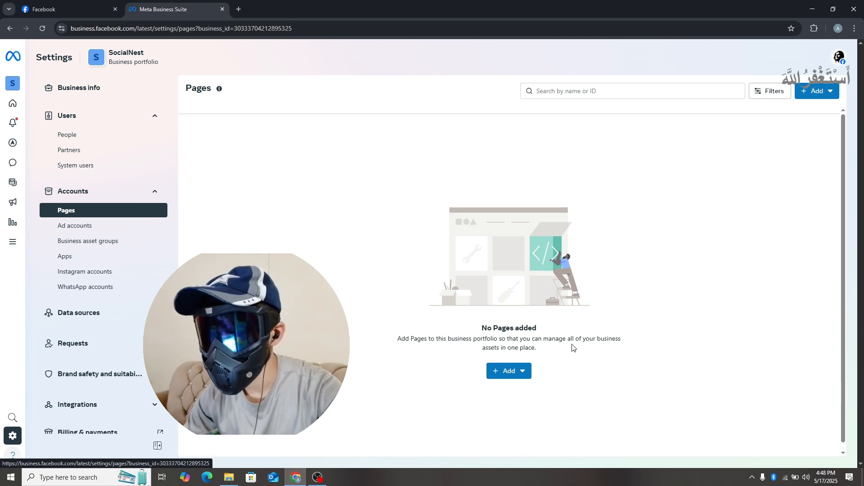
click(509, 370)
click(549, 254)
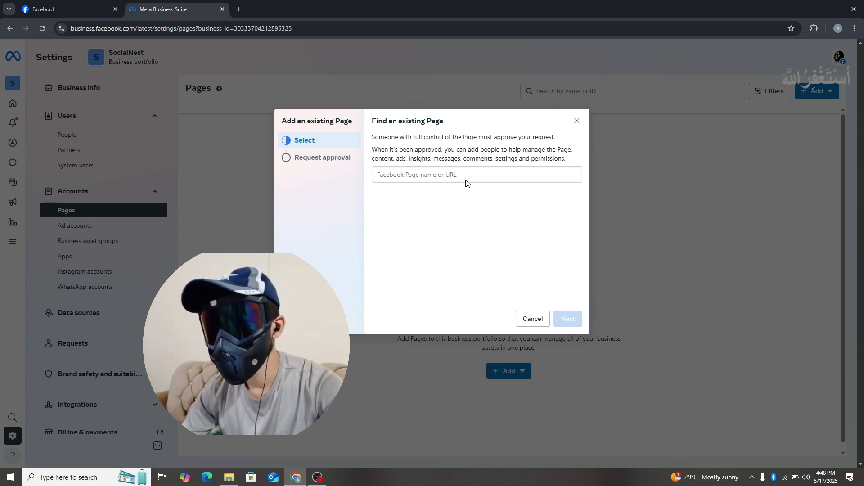
click(533, 318)
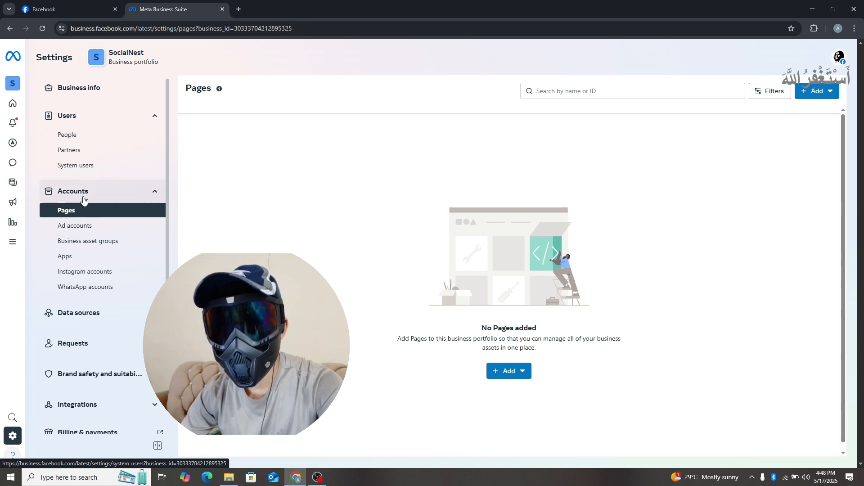
Step: Review the portfolio's People list, the form for inviting people, and the Partners list without inviting anyone
click(98, 136)
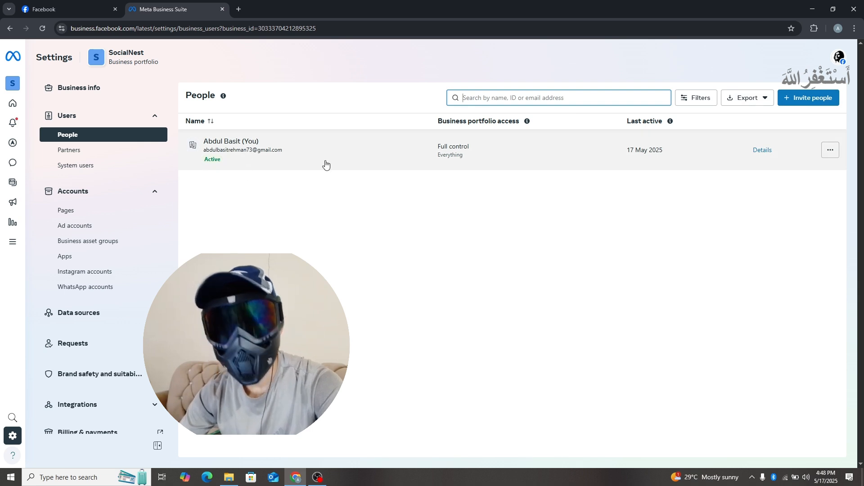
click(799, 96)
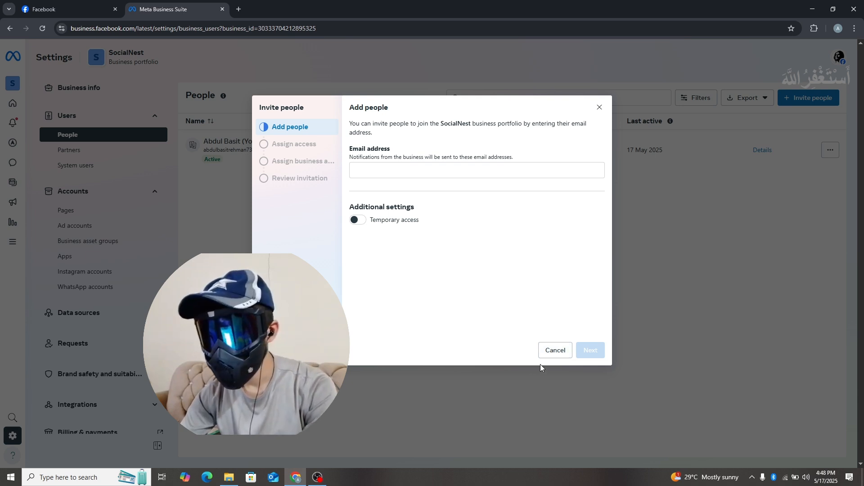
click(555, 350)
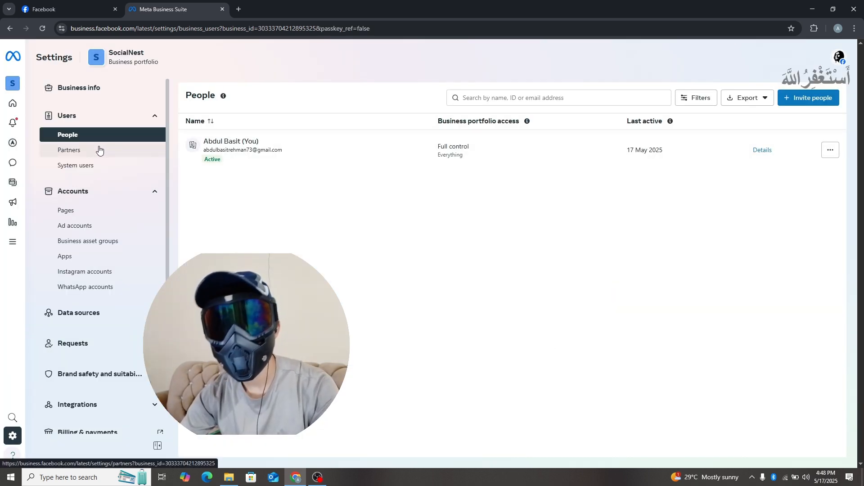
click(98, 151)
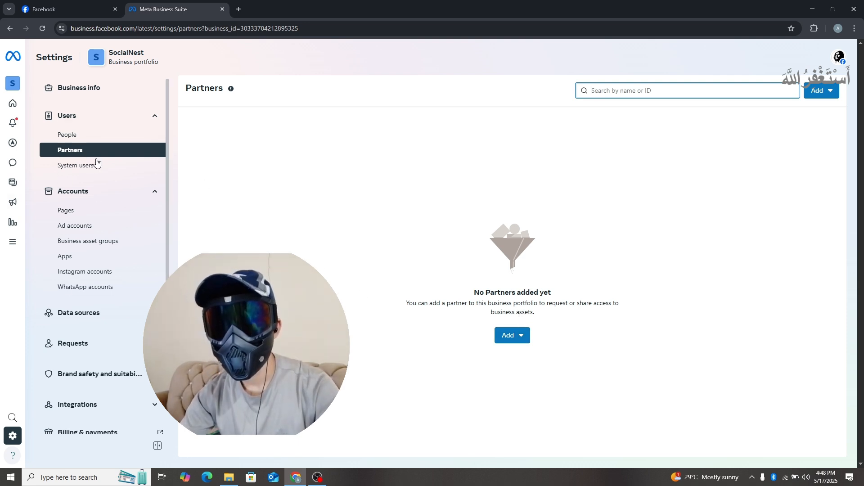
Step: Start adding an existing Facebook Page to the SocialNest portfolio, ready to enter the Page name or URL
click(93, 218)
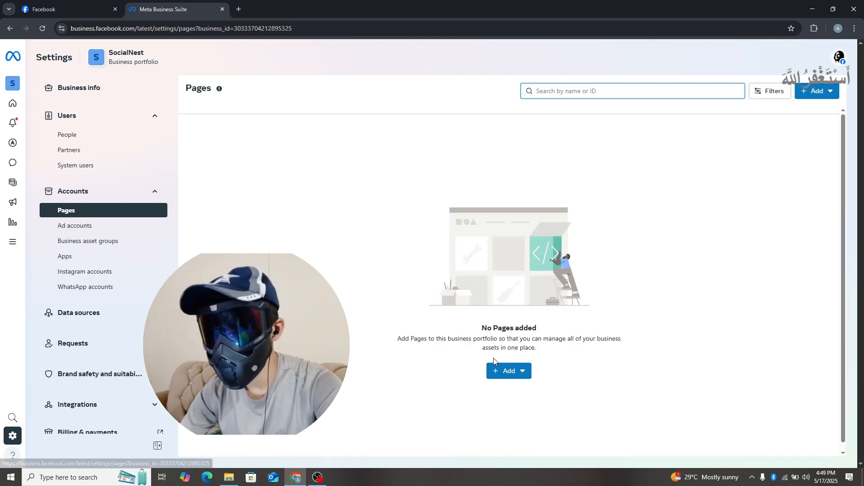
click(523, 373)
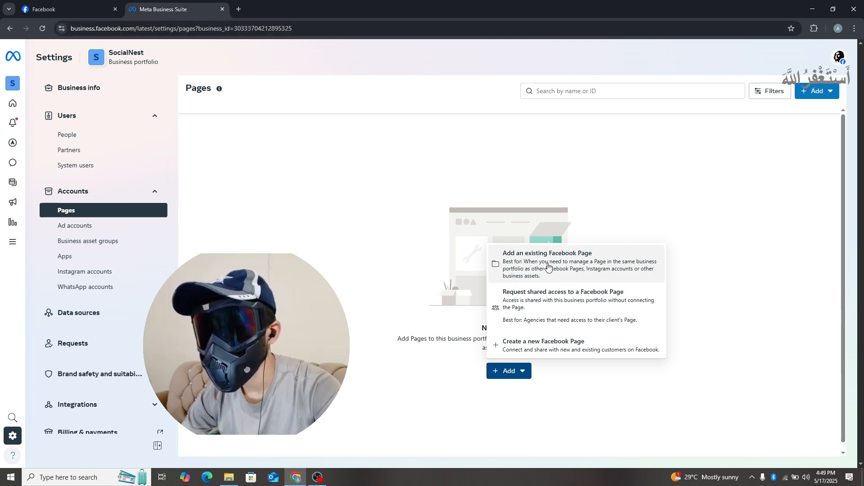
click(566, 269)
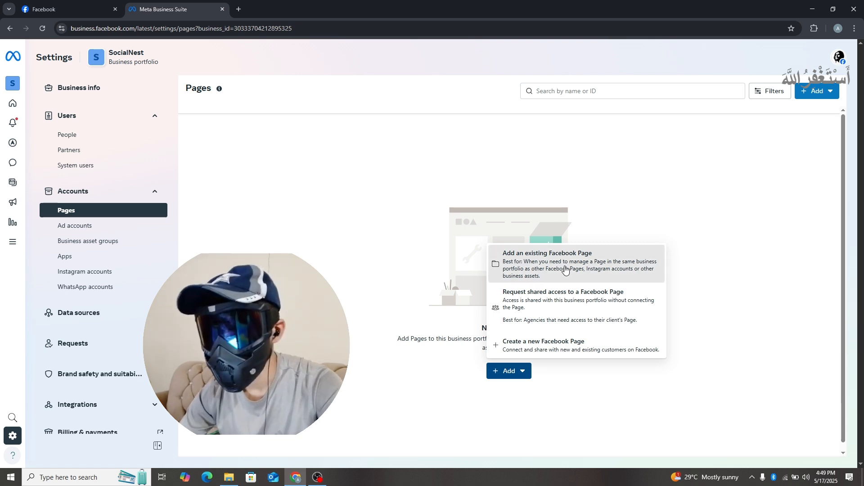
click(399, 177)
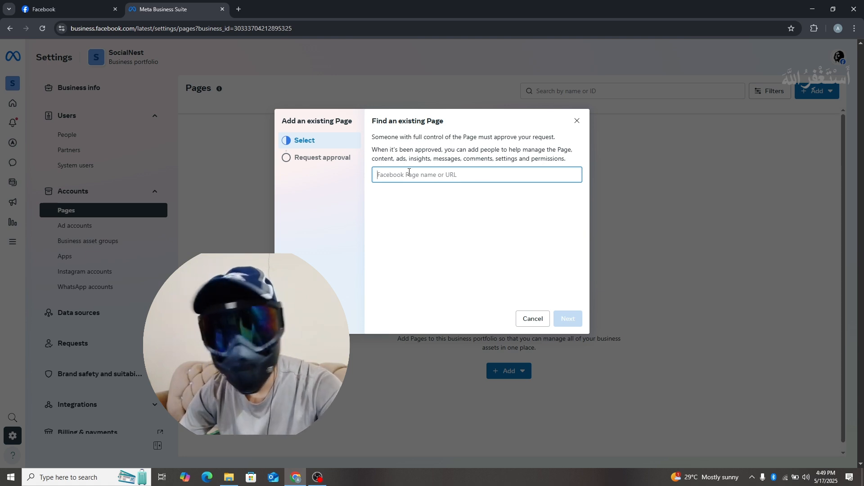
Step: Switch to the open Facebook profile of the Social Nest Page and copy its full web address
click(67, 9)
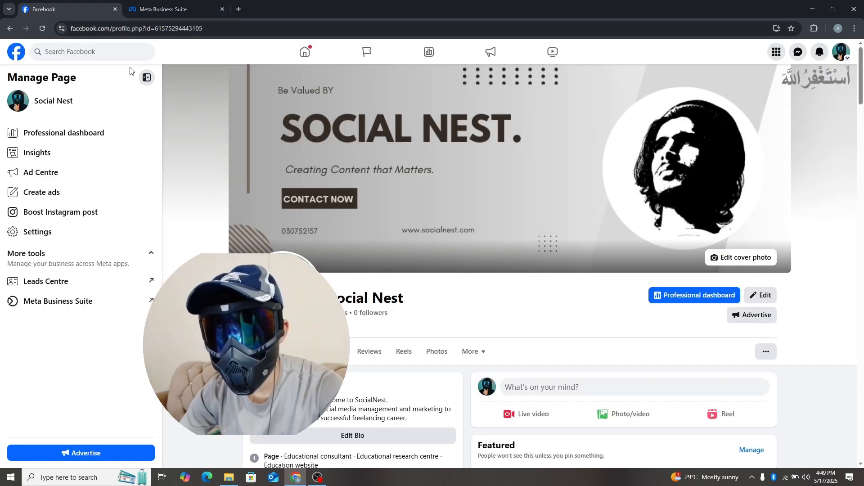
scroll(130, 71, down, 1)
drag(204, 28, 223, 86)
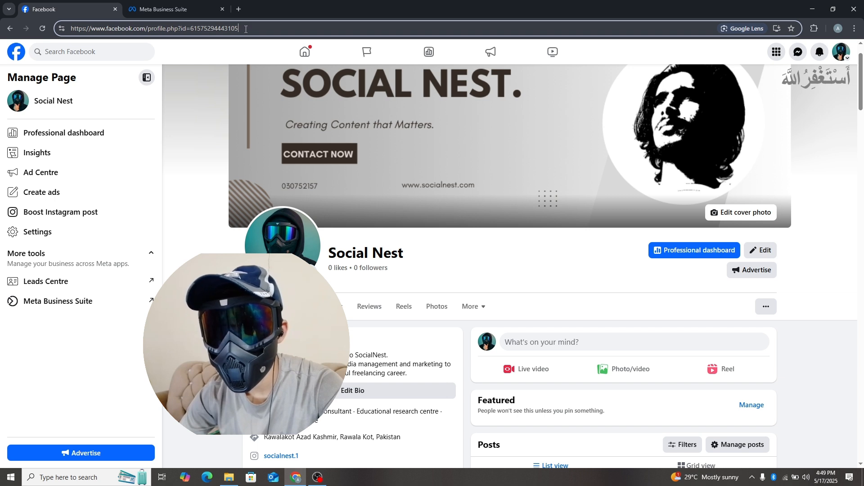
drag(246, 29, 49, 30)
right_click(91, 29)
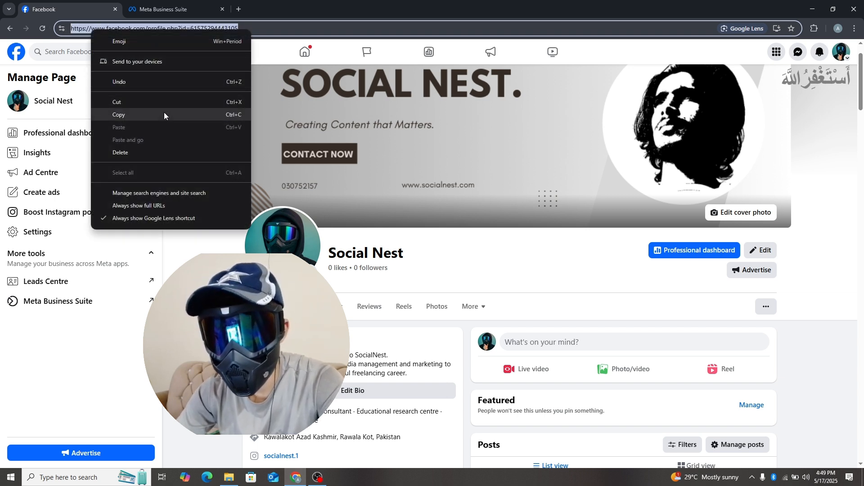
click(164, 115)
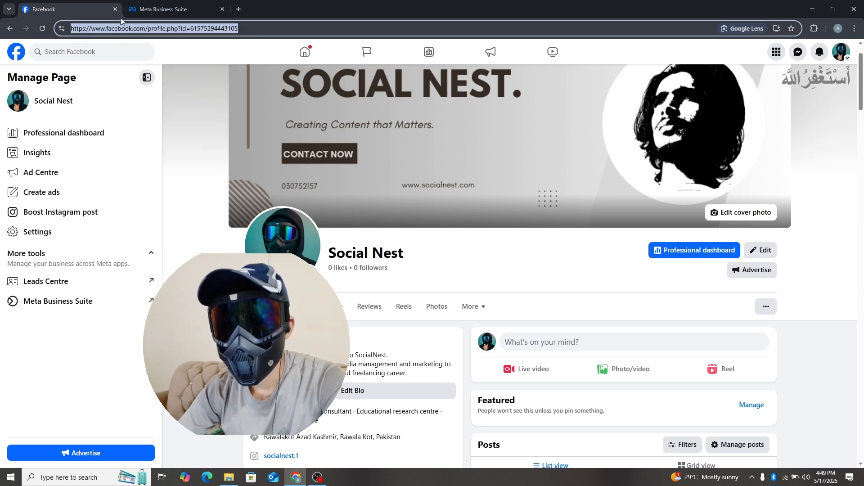
Step: Return to the add-Page form in Meta Business Suite, paste the copied Page URL and select the Social Nest Page
click(186, 17)
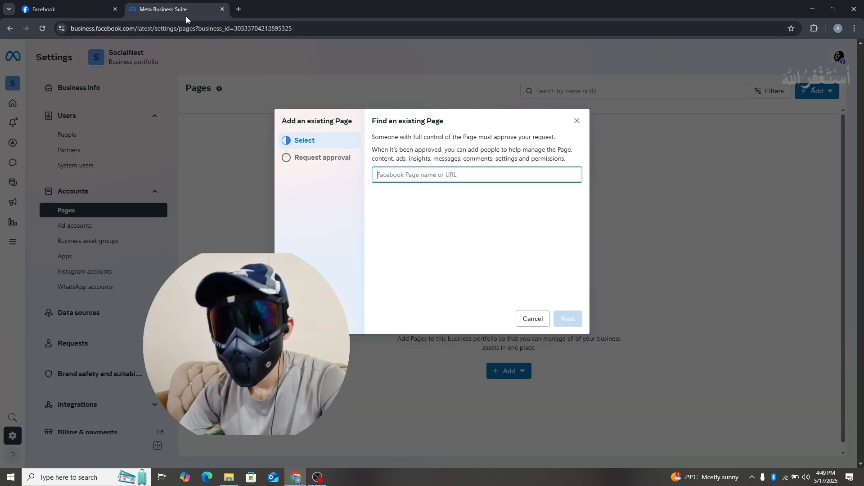
right_click(427, 174)
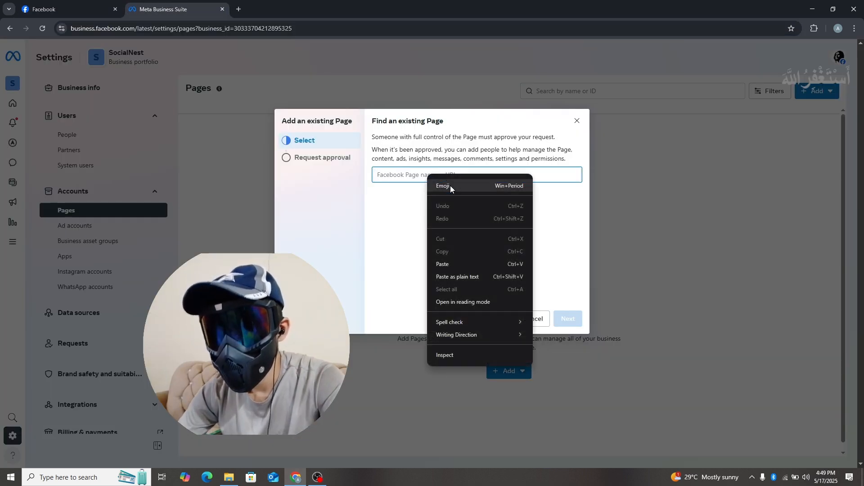
click(452, 264)
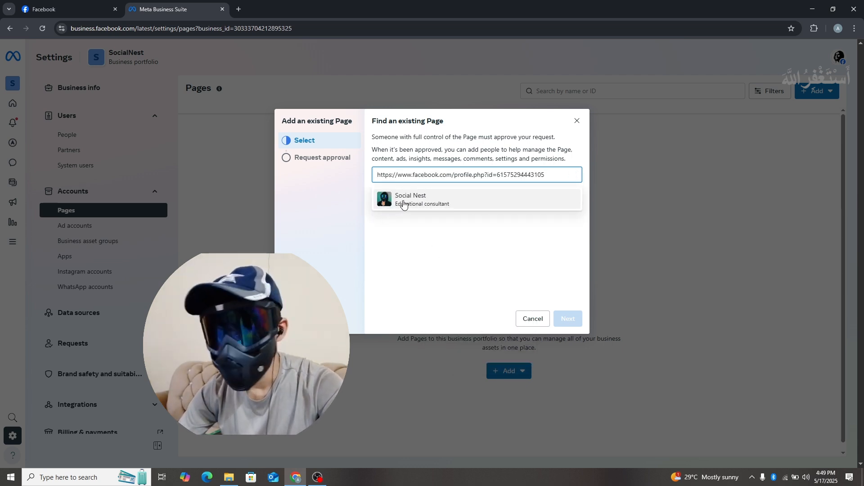
click(405, 201)
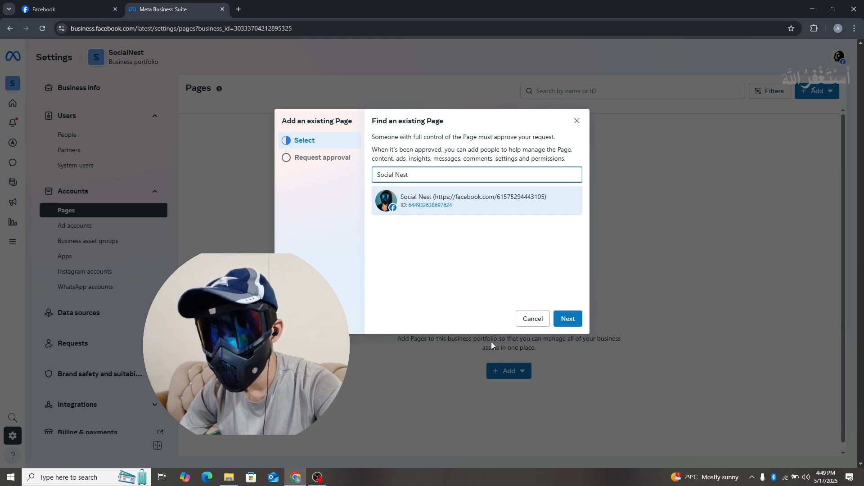
Step: Agree to the Meta terms and Page policies, add the Social Nest Page to the SocialNest portfolio, and finish the dialog
click(566, 319)
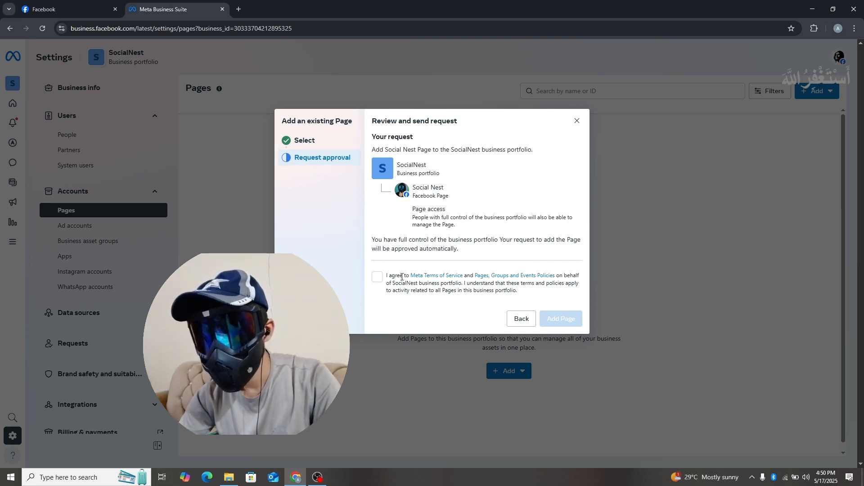
click(377, 278)
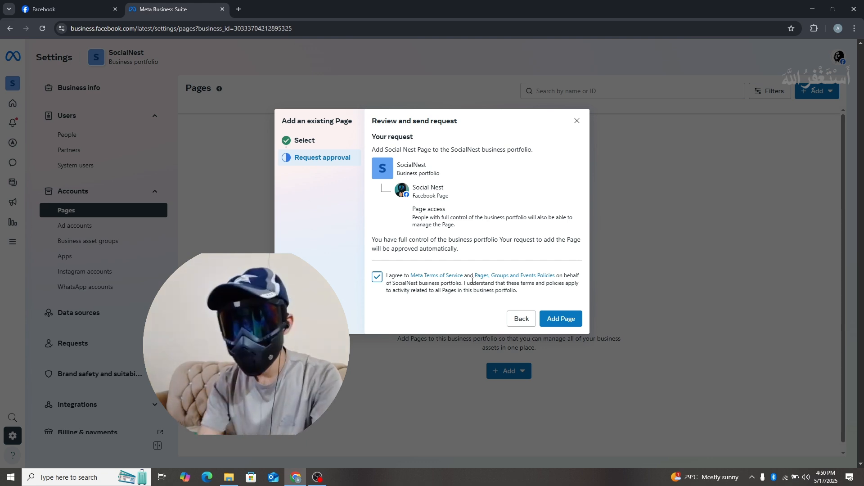
click(561, 318)
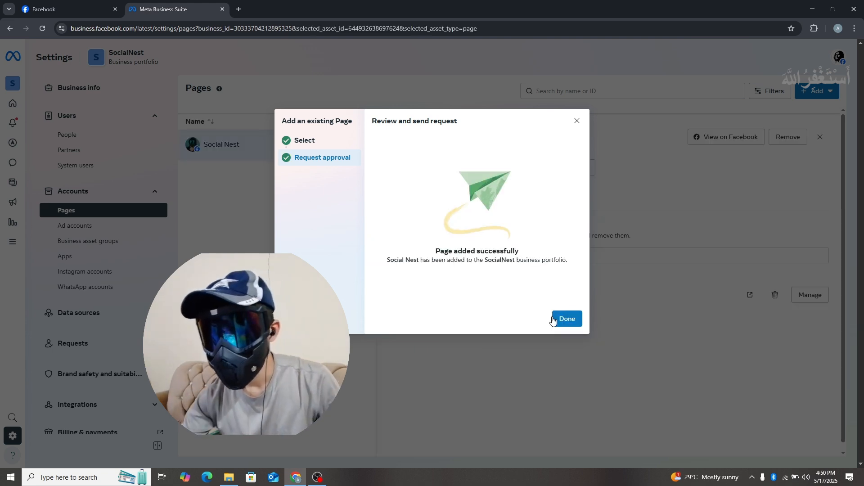
click(567, 319)
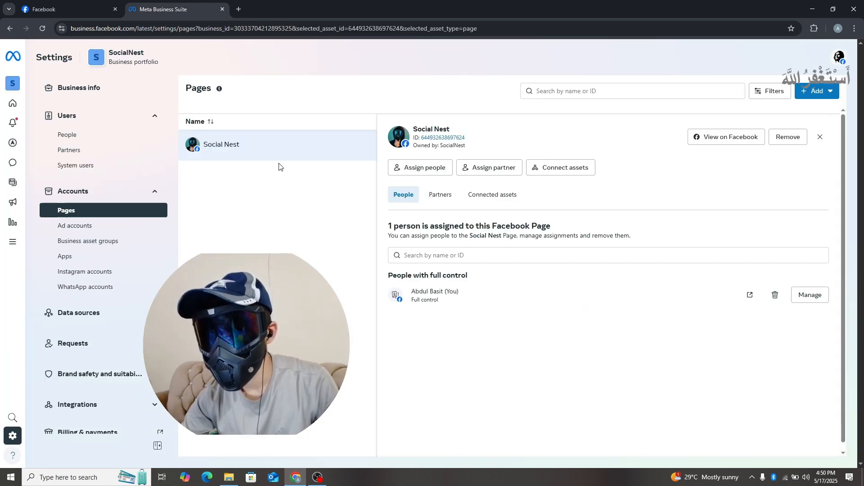
Step: Try out the partial access and full control options for the person assigned to the Social Nest Page, without saving
click(821, 137)
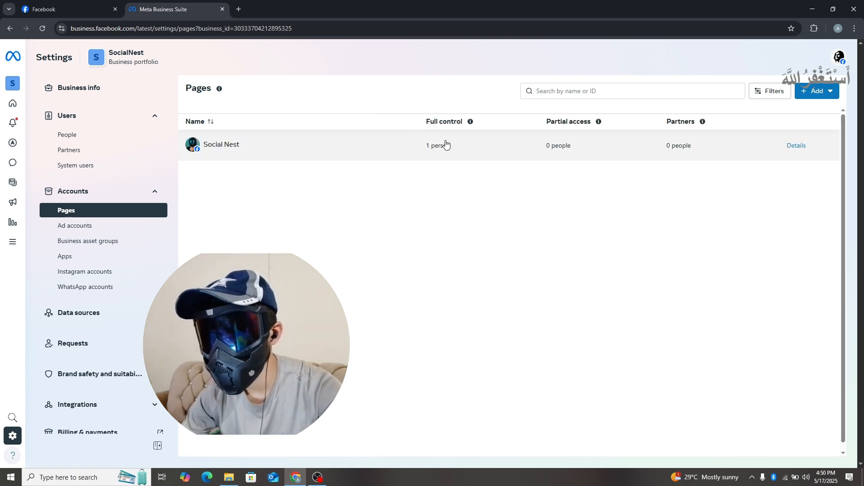
click(792, 146)
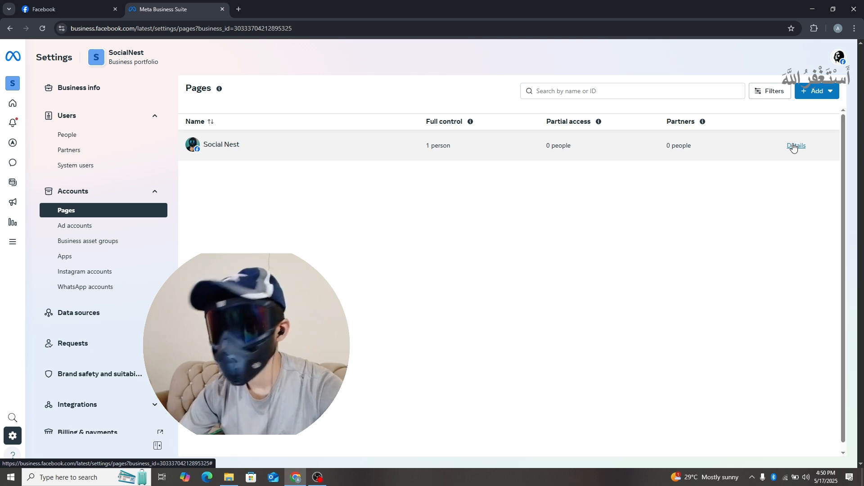
click(799, 295)
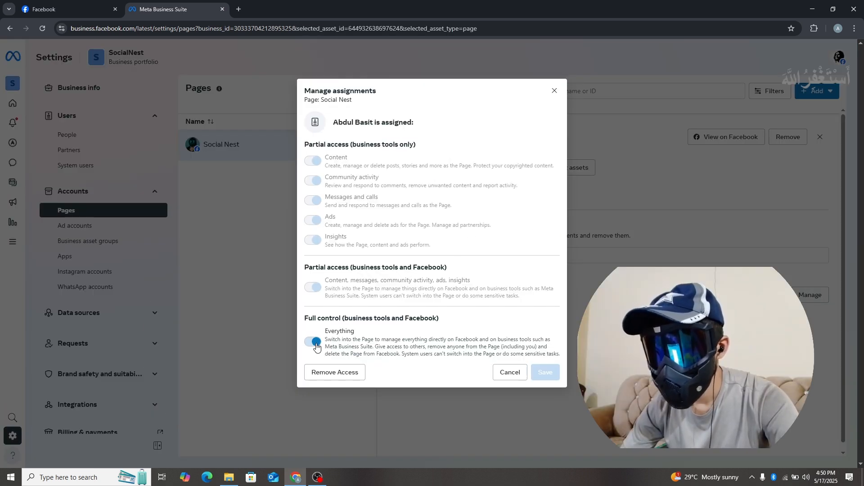
click(314, 338)
click(312, 288)
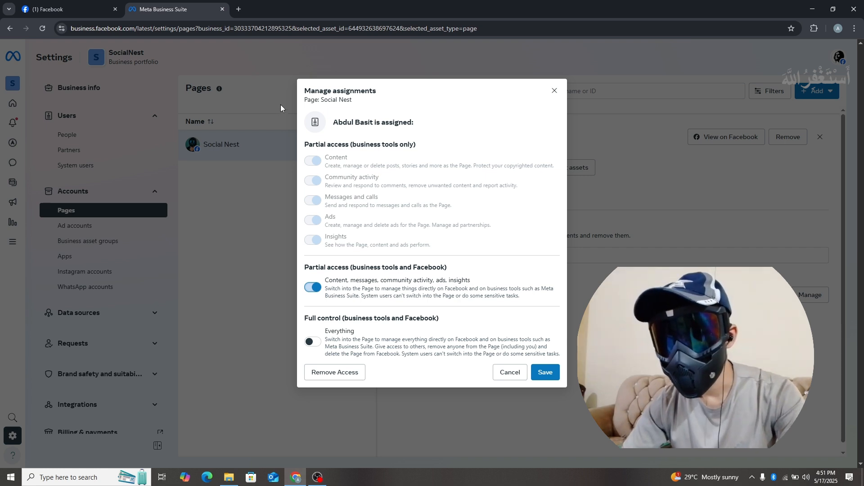
click(314, 288)
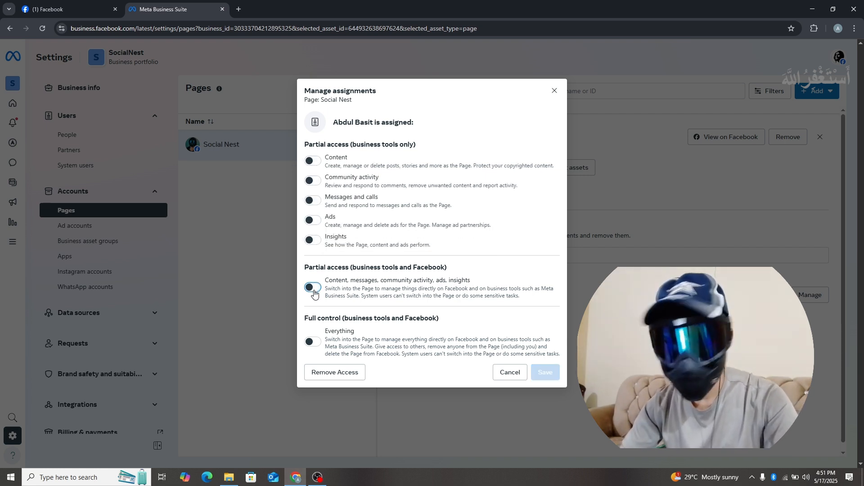
click(314, 288)
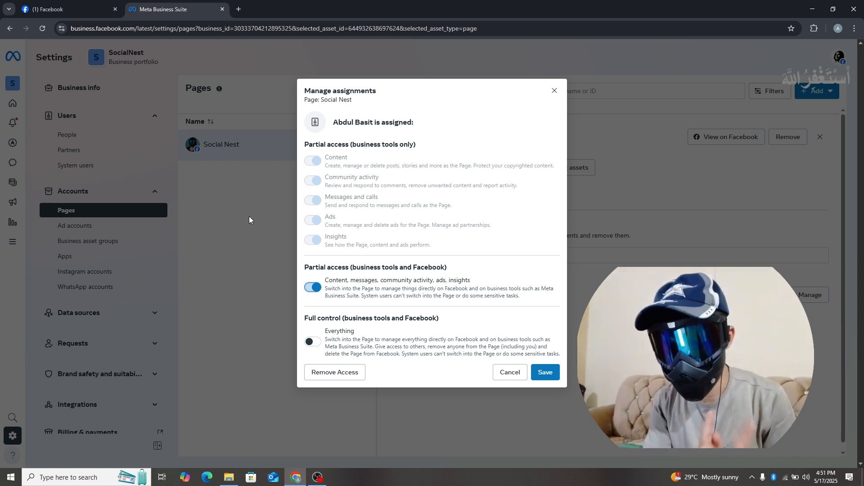
click(314, 288)
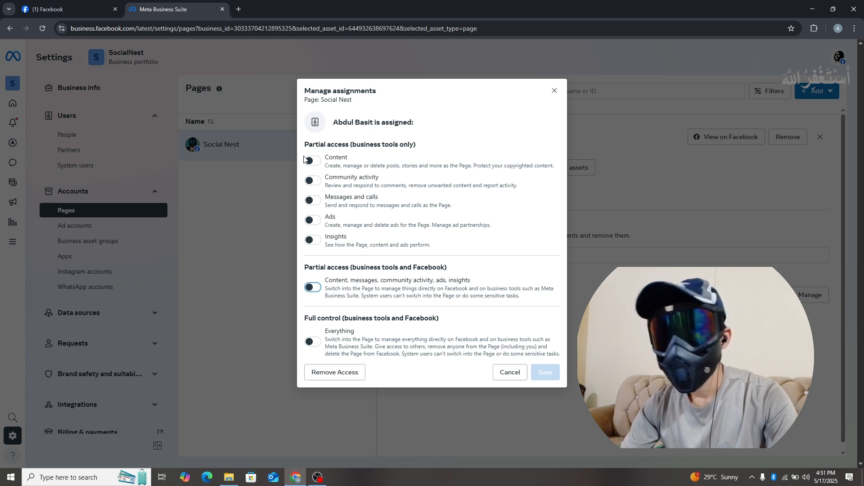
click(313, 343)
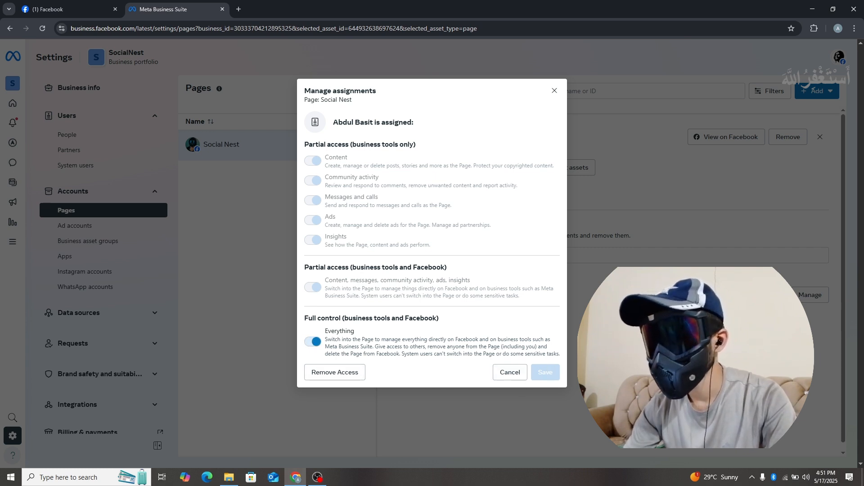
click(509, 376)
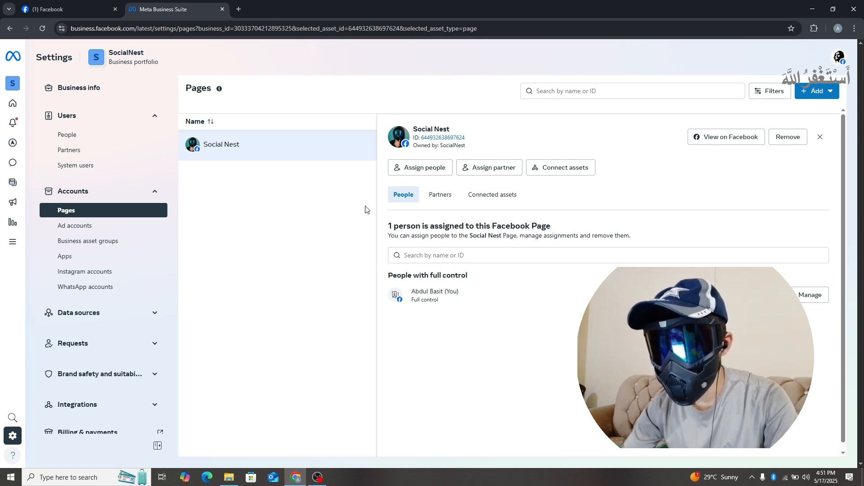
Step: Check the portfolio's People list and the people assigned in the Social Nest Page's details
click(820, 137)
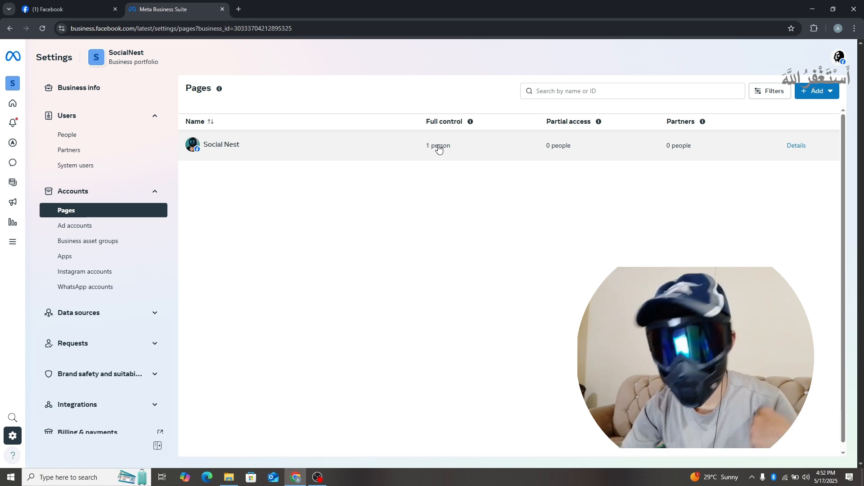
click(91, 141)
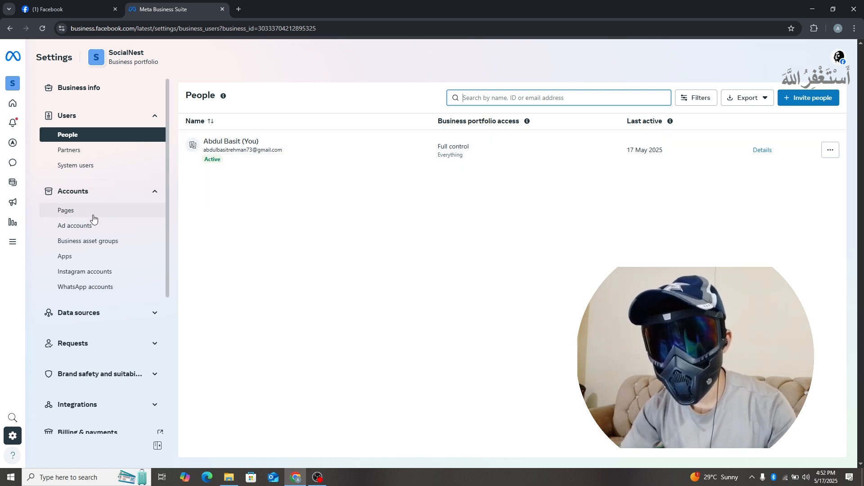
click(112, 211)
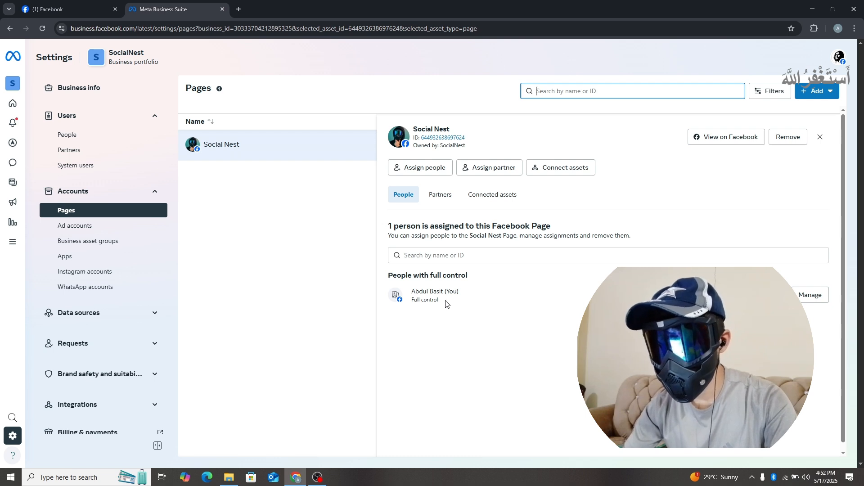
click(821, 137)
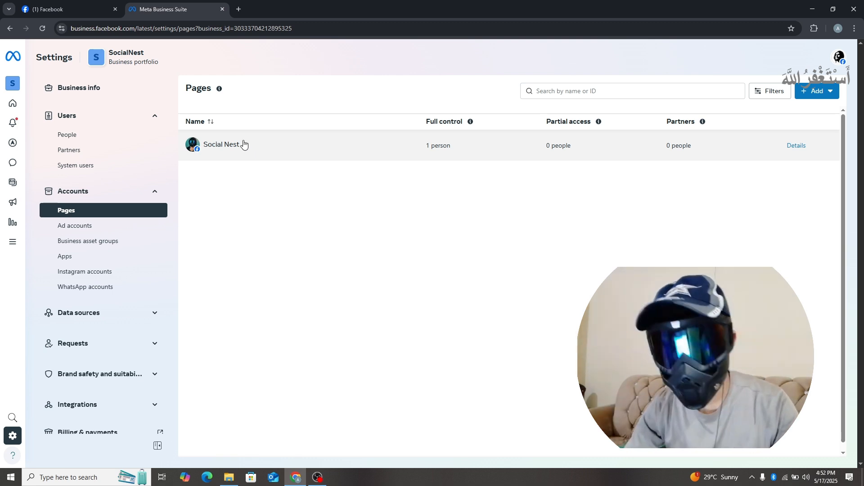
Step: Go to the Business Suite home for Social Nest and check which business assets belong to the SocialNest portfolio
mouse_move(14, 105)
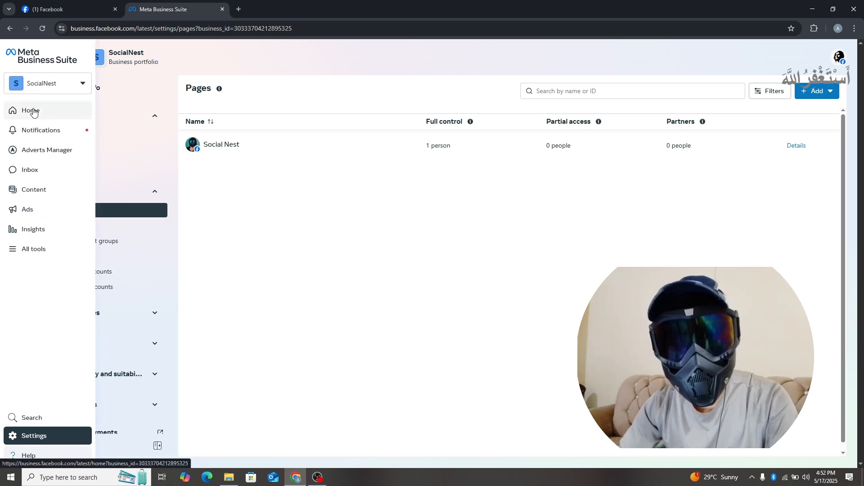
click(33, 113)
scroll(356, 135, down, 3)
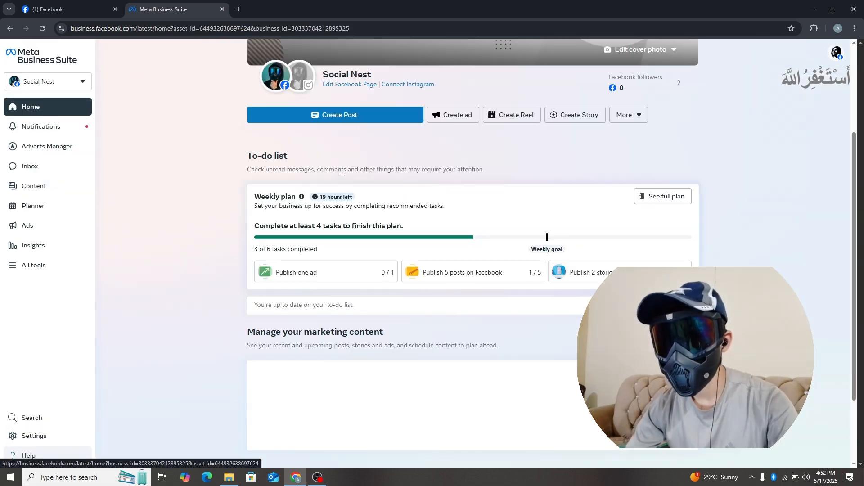
mouse_move(269, 84)
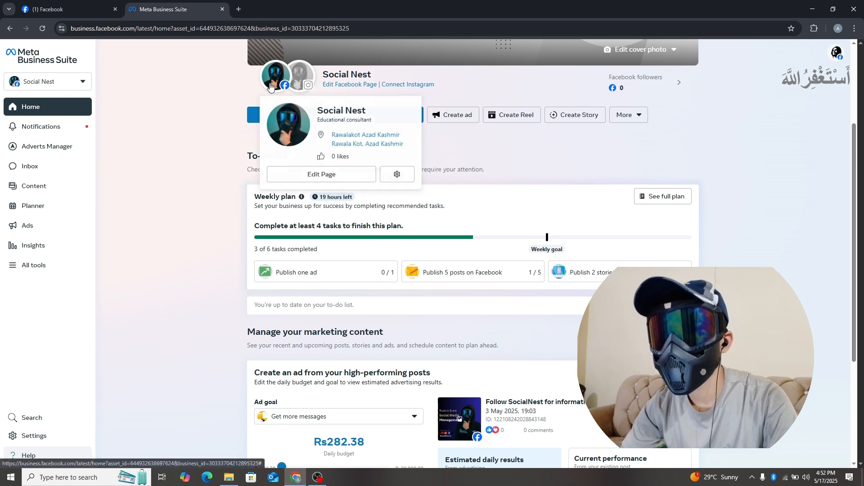
click(83, 81)
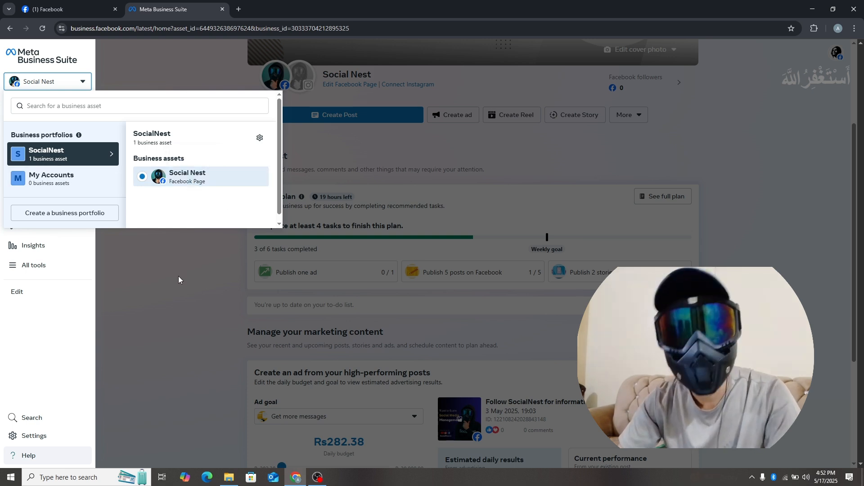
click(180, 238)
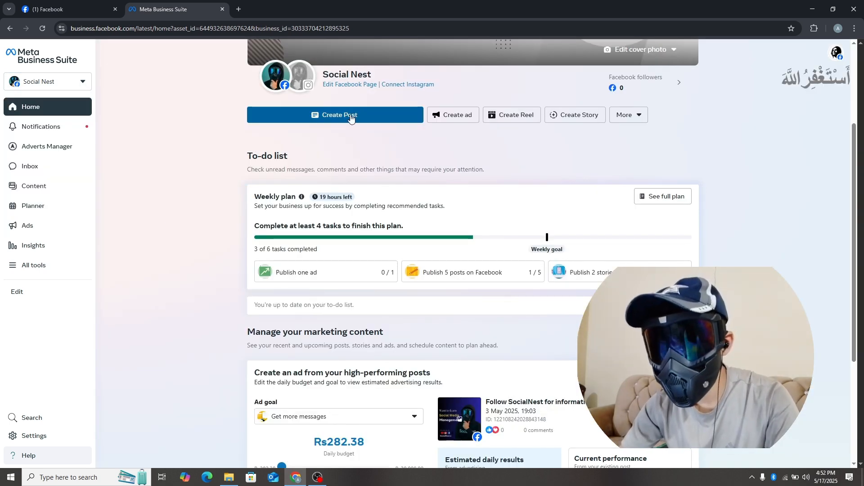
Step: Start a new post for the Social Nest Page and add the photo "Sorry" from the Downloads folder
scroll(376, 178, up, 2)
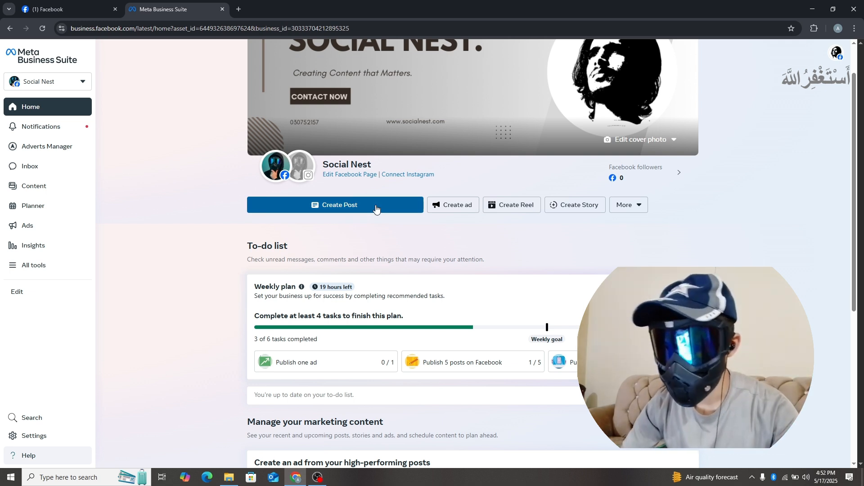
click(367, 206)
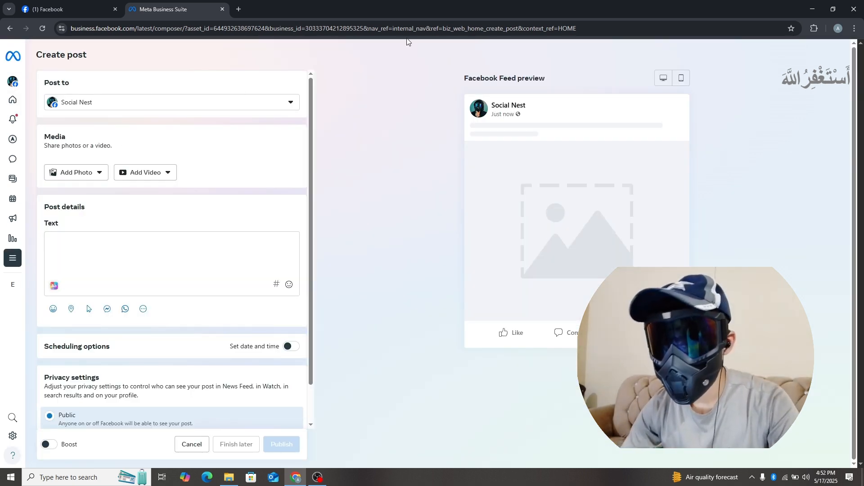
click(99, 174)
click(100, 197)
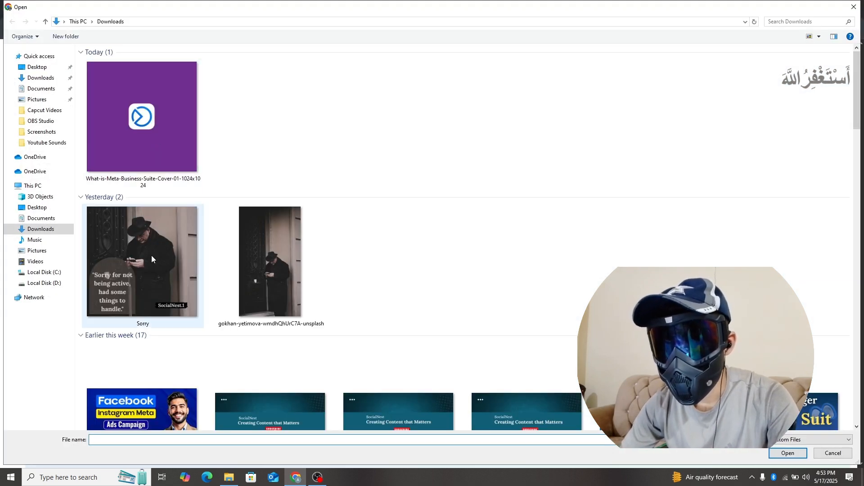
double_click(152, 255)
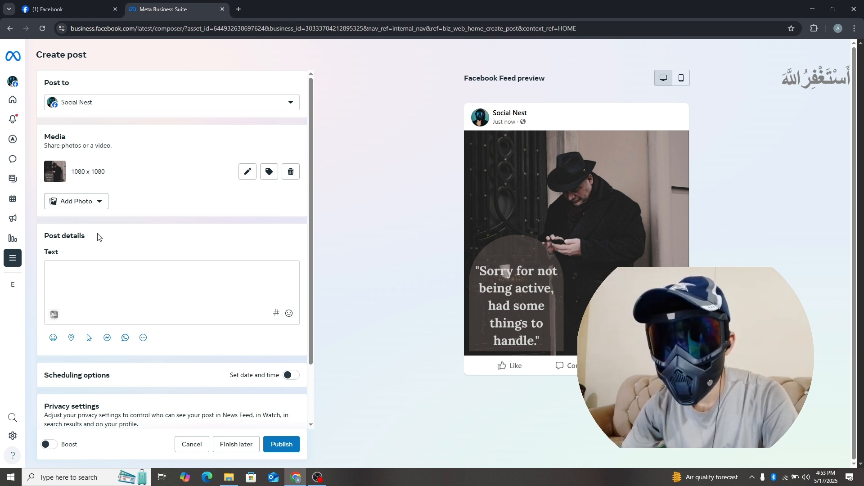
Step: Enter "sorry" as the post's text
click(66, 276)
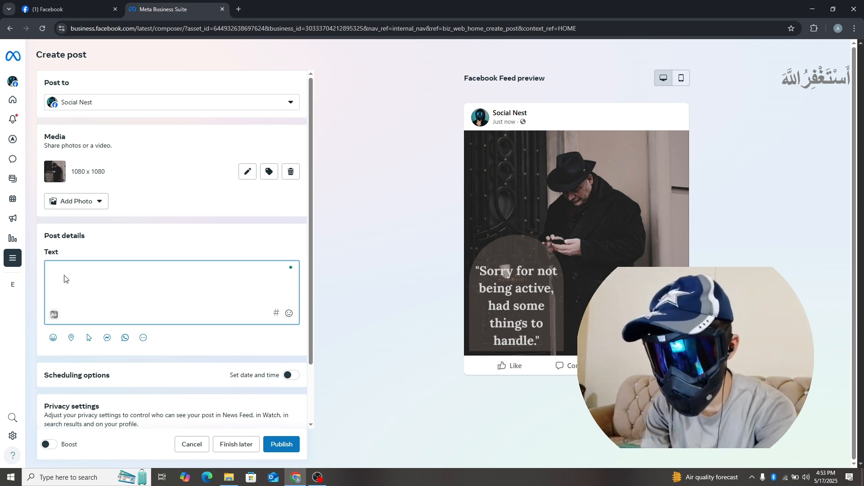
text(sory)
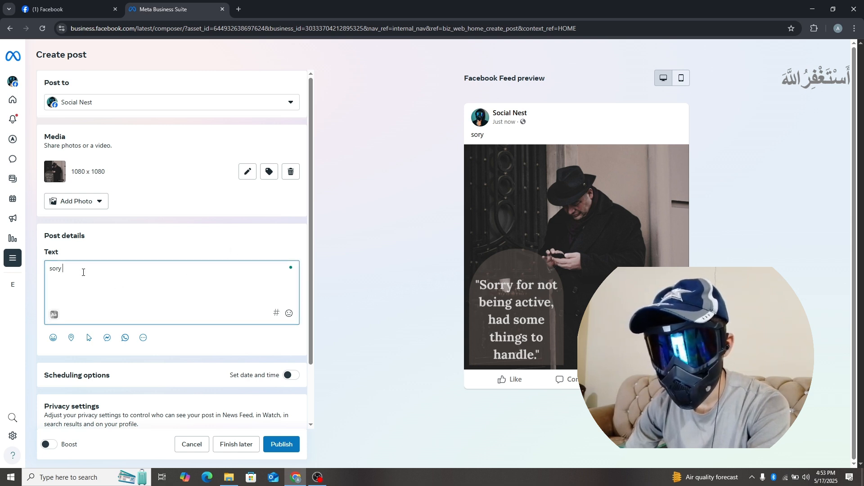
key(BackSpace)
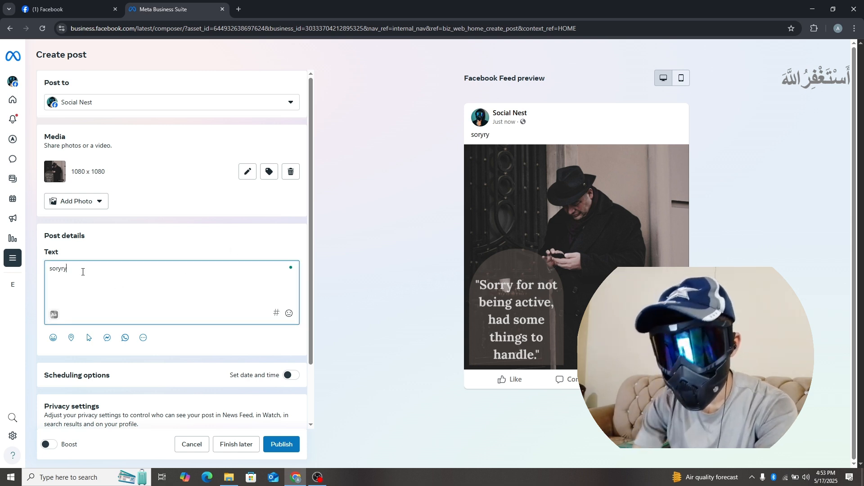
key(BackSpace)
key(BackSpace)
key(BackSpace)
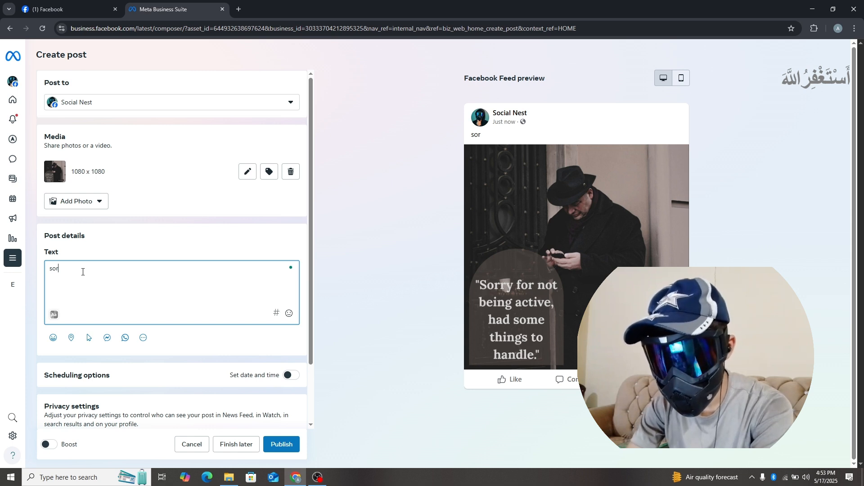
text(y)
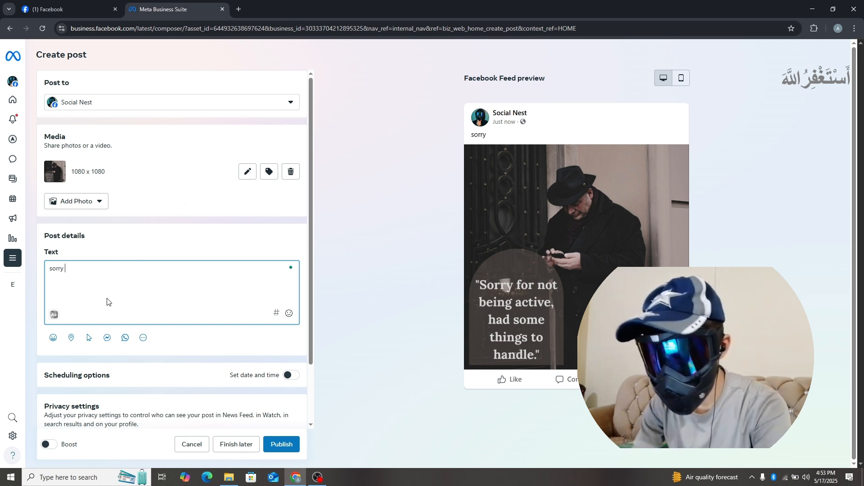
text( hdahksdjvjksdvkjffjvkj)
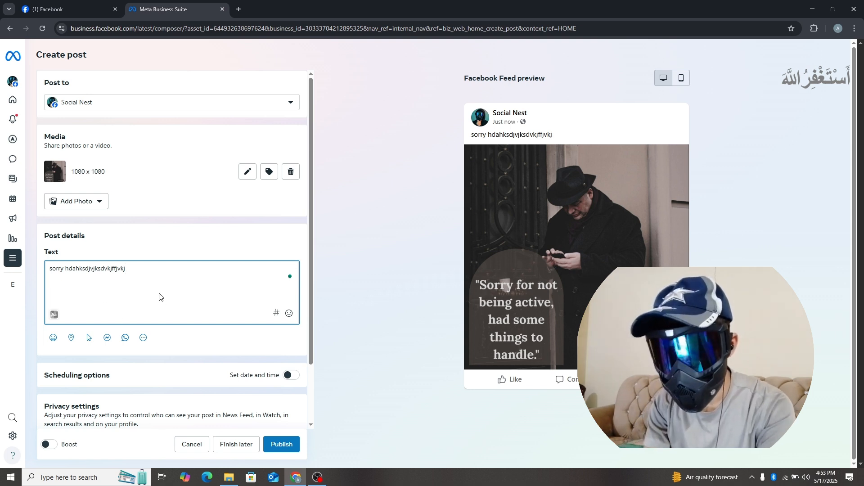
Step: Extend the post's text with "hdahksdjvjksdvkjffjvkj" and add the suggested hashtag #socialnest on a new line
key(Return)
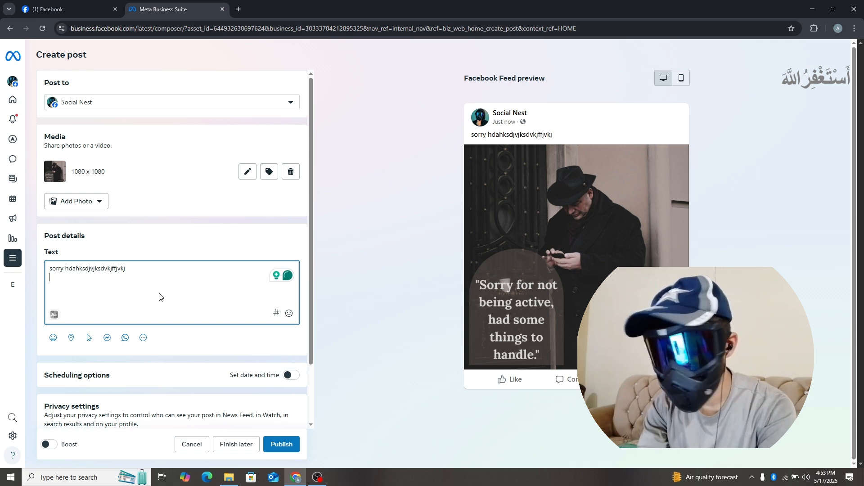
text(#)
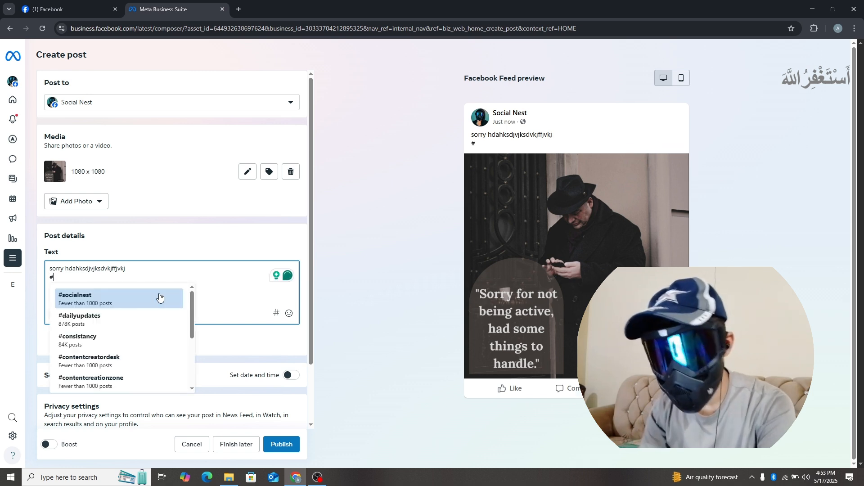
click(125, 303)
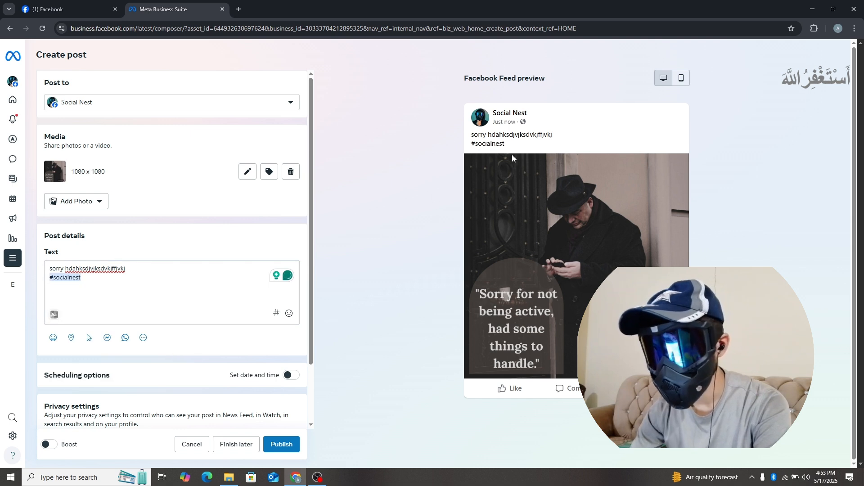
click(161, 287)
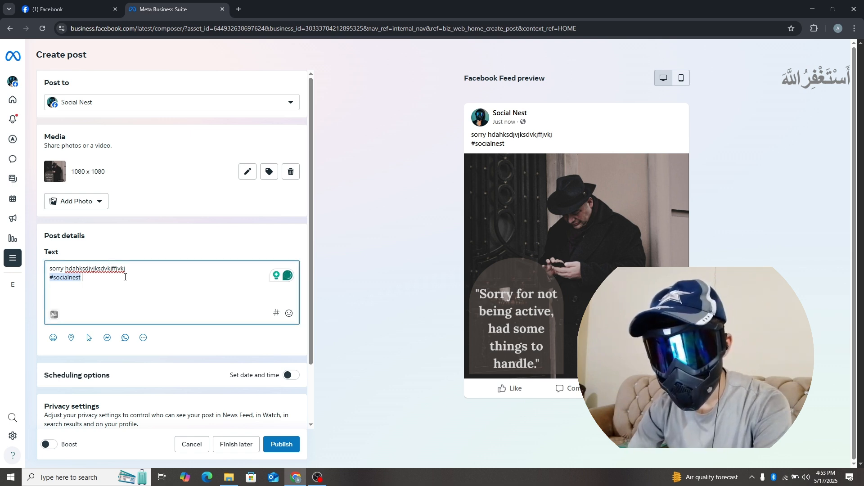
Step: Delete the hashtag and all the remaining text from the post
key(BackSpace)
key(BackSpace)
key(BackSpace)
key(BackSpace)
key(BackSpace)
key(BackSpace)
key(BackSpace)
key(BackSpace)
key(BackSpace)
key(BackSpace)
key(BackSpace)
key(BackSpace)
key(BackSpace)
key(BackSpace)
key(BackSpace)
key(BackSpace)
key(BackSpace)
key(BackSpace)
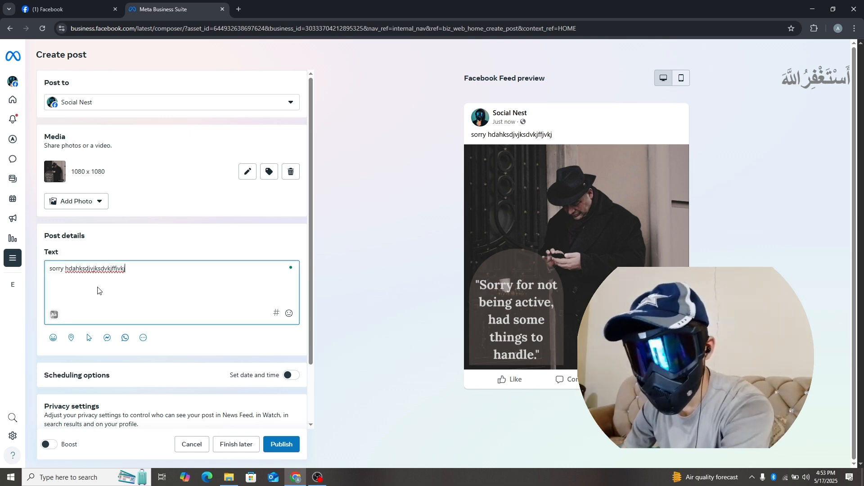
key(BackSpace)
key(BackSpace)
key(BackSpace)
key(BackSpace)
key(BackSpace)
key(BackSpace)
key(BackSpace)
key(BackSpace)
key(BackSpace)
key(BackSpace)
key(BackSpace)
key(BackSpace)
key(BackSpace)
key(BackSpace)
key(BackSpace)
key(BackSpace)
key(BackSpace)
key(BackSpace)
key(BackSpace)
key(BackSpace)
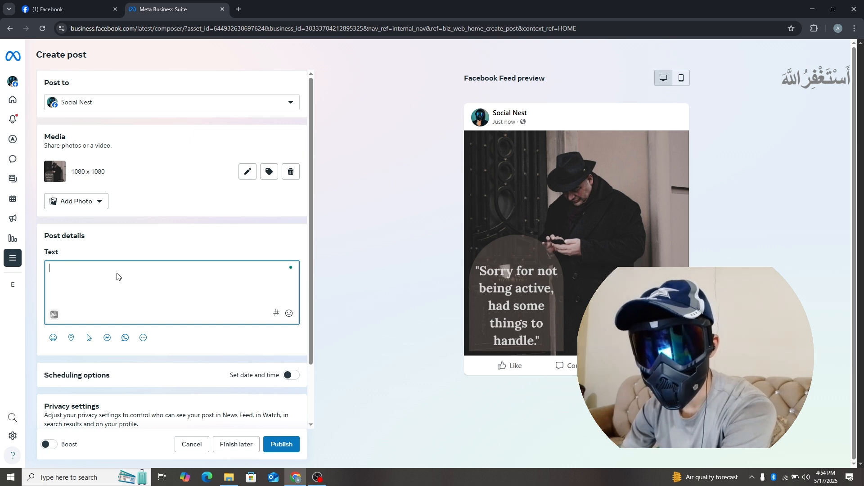
Step: Cancel the Social Nest photo post and discard its changes
scroll(167, 316, down, 2)
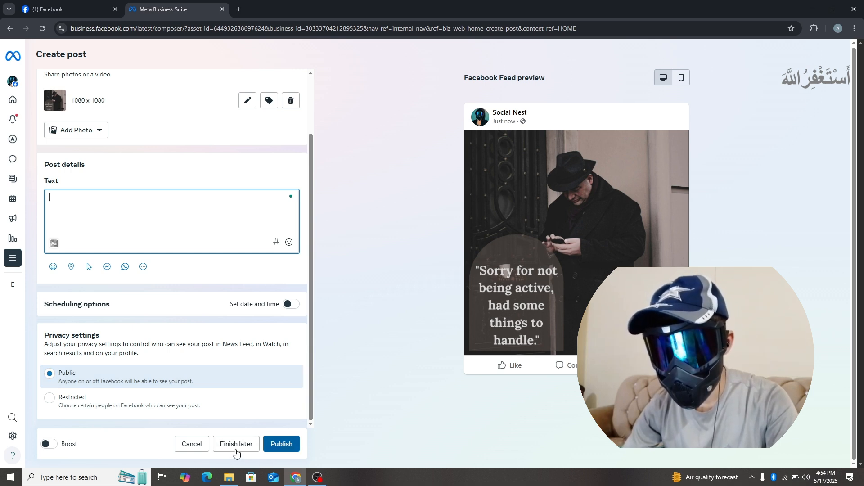
click(187, 447)
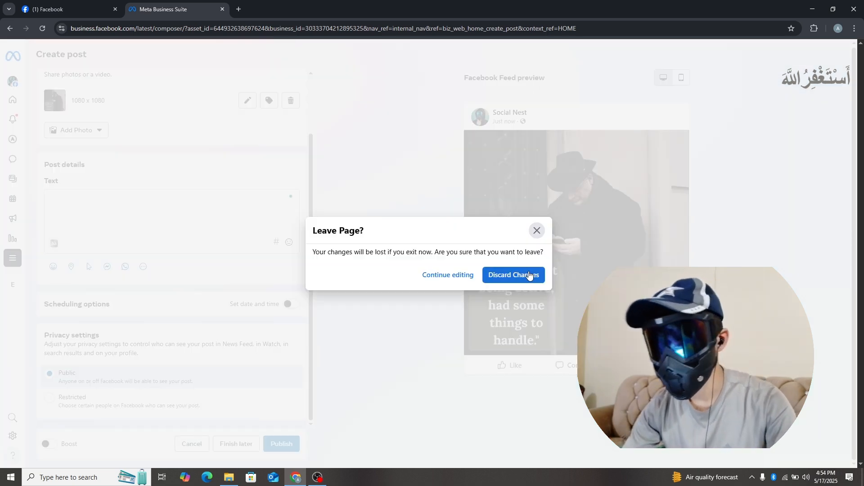
click(502, 276)
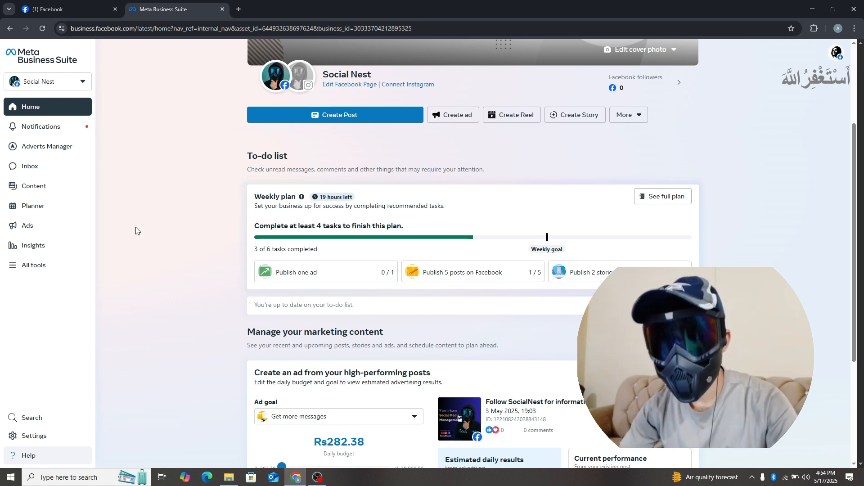
Step: Go to the SocialNest portfolio's settings and view the Social Nest Page's details
click(28, 435)
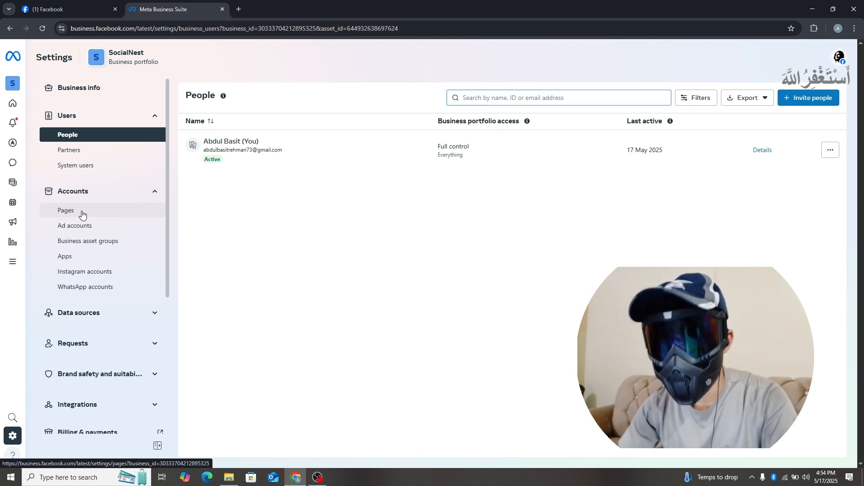
click(82, 214)
click(246, 143)
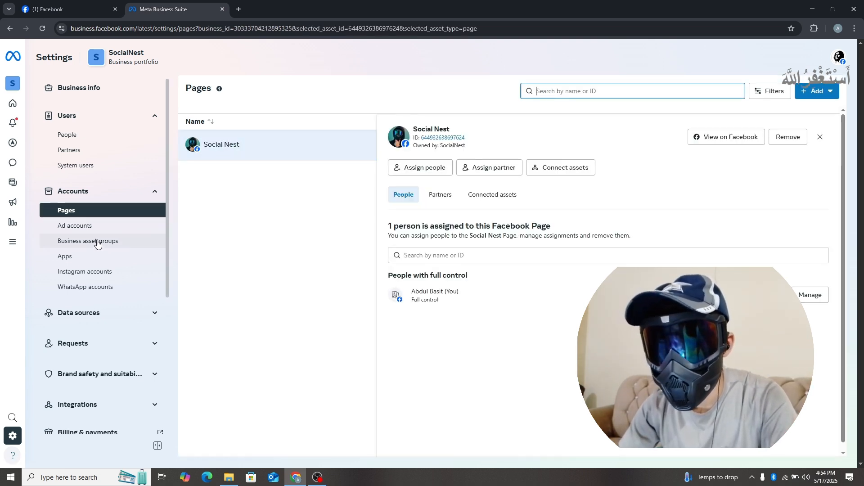
Step: Start claiming an Instagram account for the SocialNest portfolio, agreeing to the Instagram terms and policies
click(98, 276)
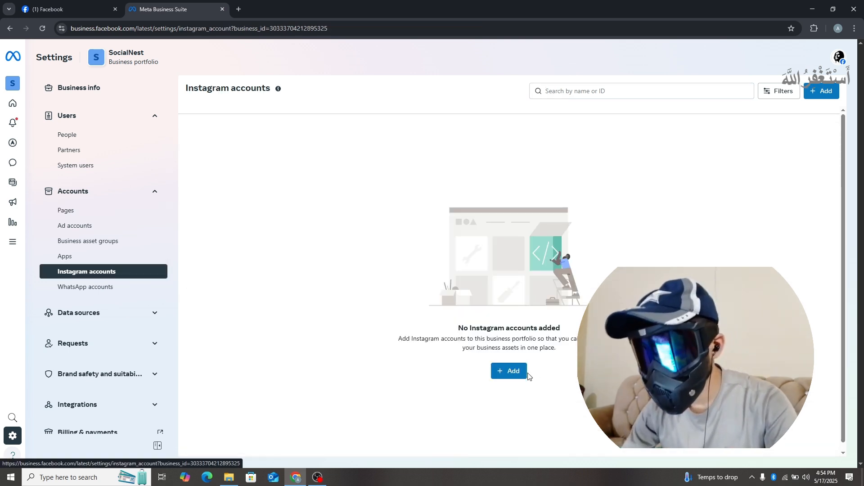
click(514, 372)
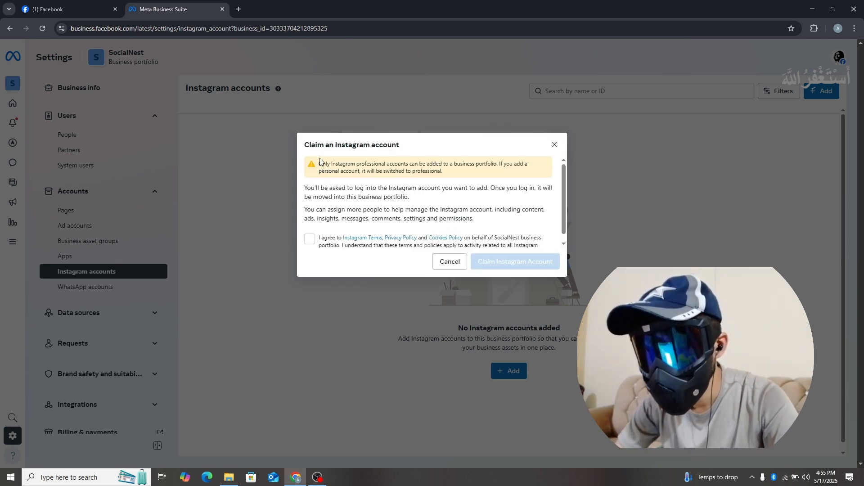
click(314, 240)
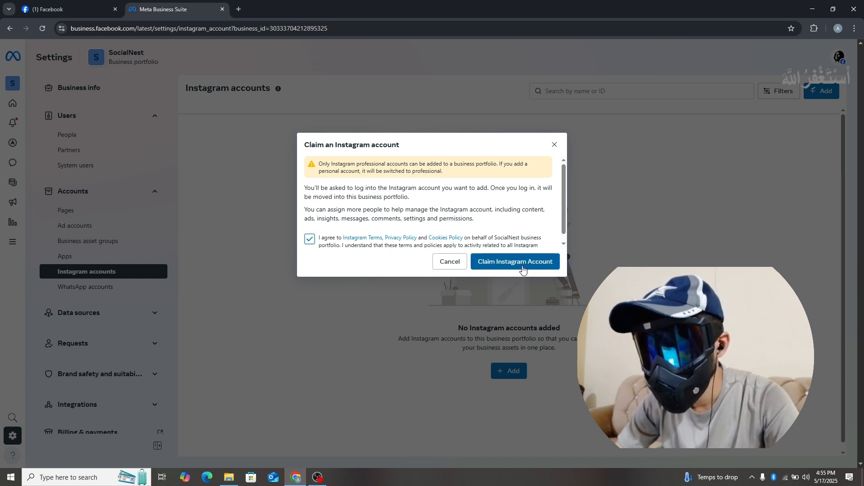
click(523, 266)
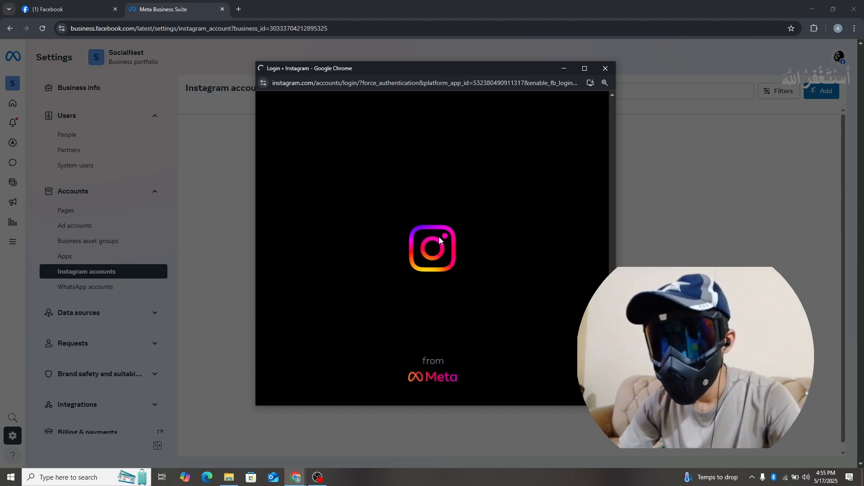
Step: Enter the account username in the Instagram login, clear it, and cancel the Instagram account claim
text(socialnest.1)
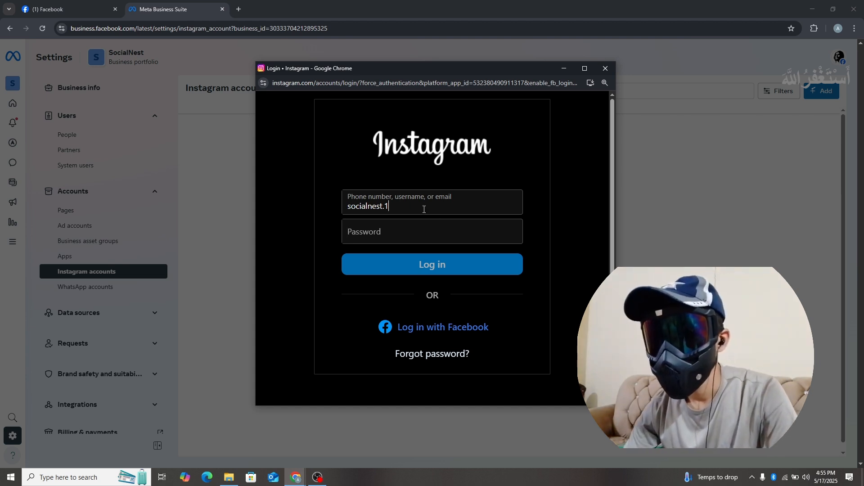
key(BackSpace)
key(BackSpace)
key(BackSpace)
key(BackSpace)
key(BackSpace)
key(BackSpace)
key(BackSpace)
key(BackSpace)
key(BackSpace)
key(BackSpace)
key(BackSpace)
key(BackSpace)
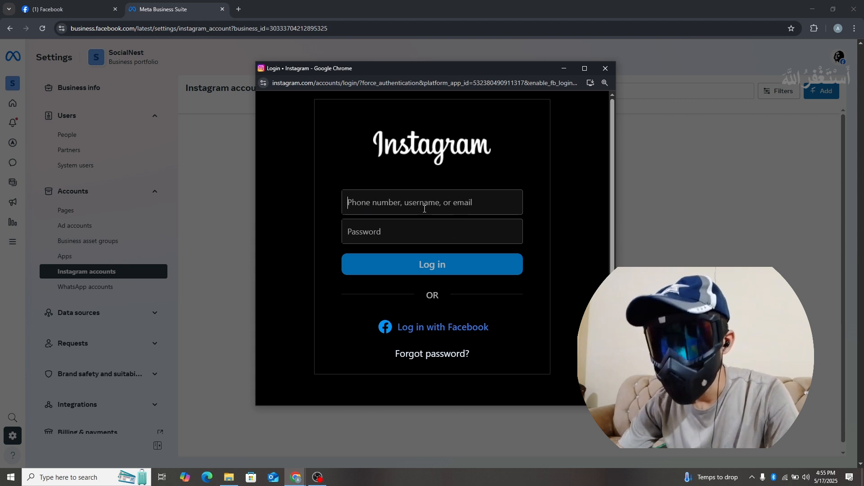
click(605, 68)
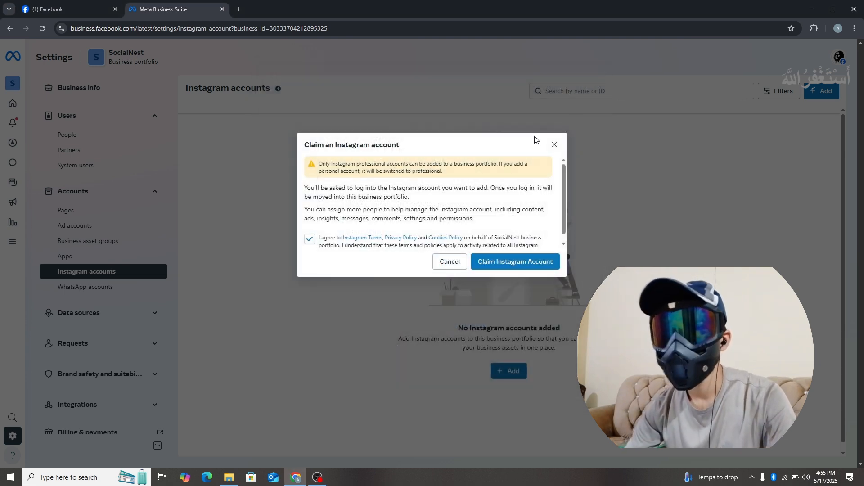
click(450, 262)
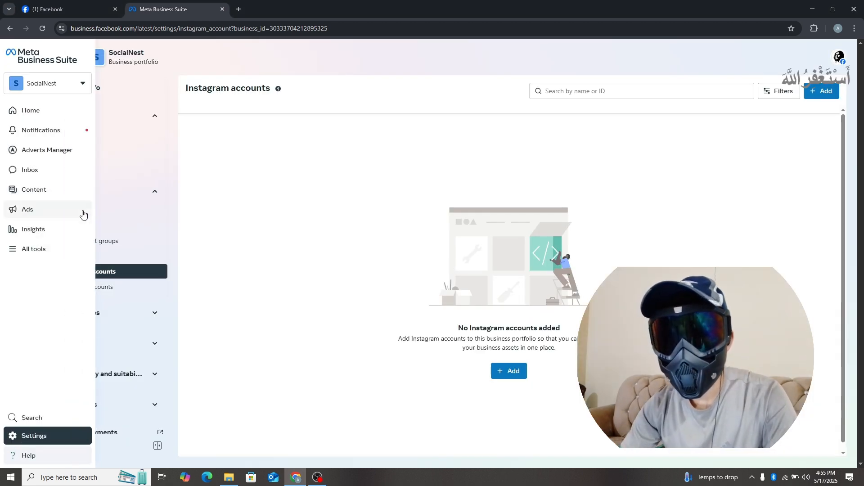
Step: Check the Social Nest Page's details and the people assigned to the SocialNest ad account
click(66, 210)
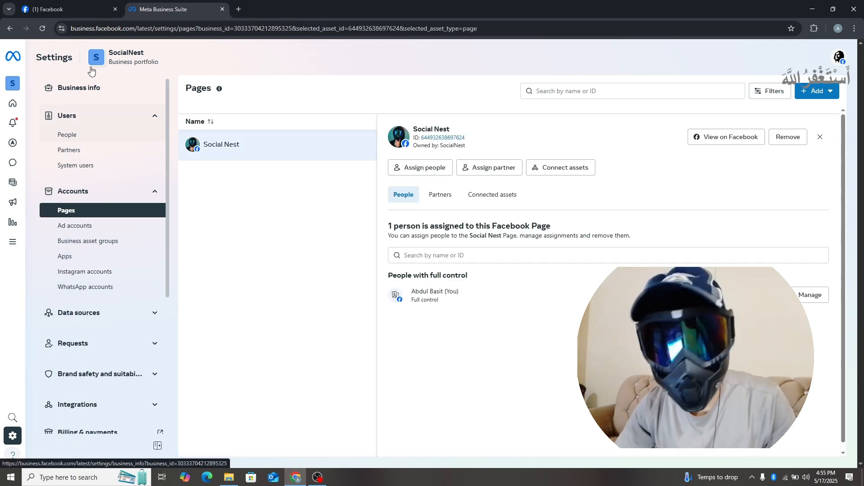
mouse_move(74, 8)
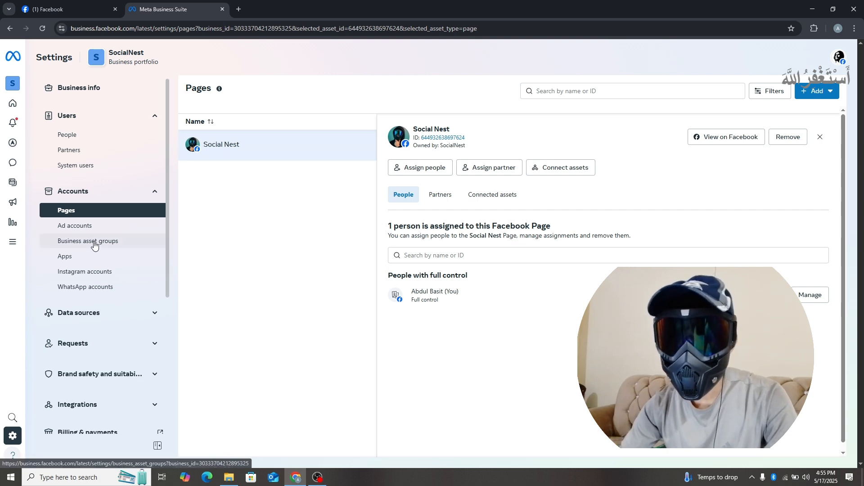
click(86, 231)
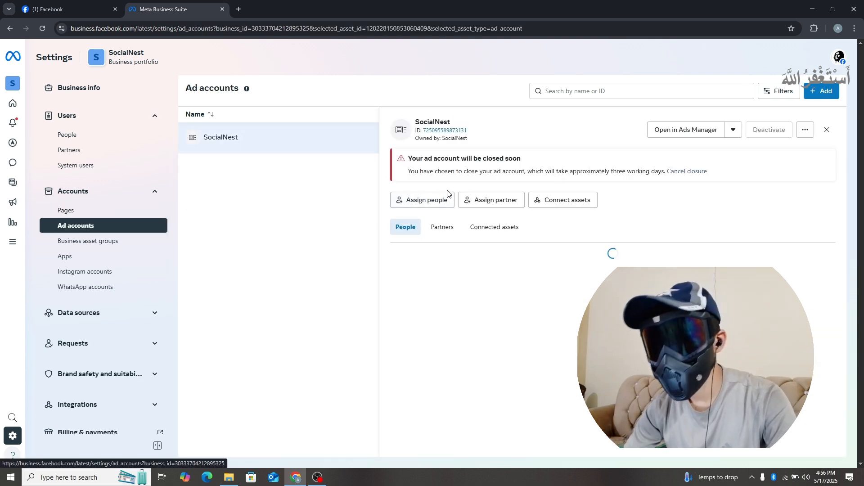
click(827, 130)
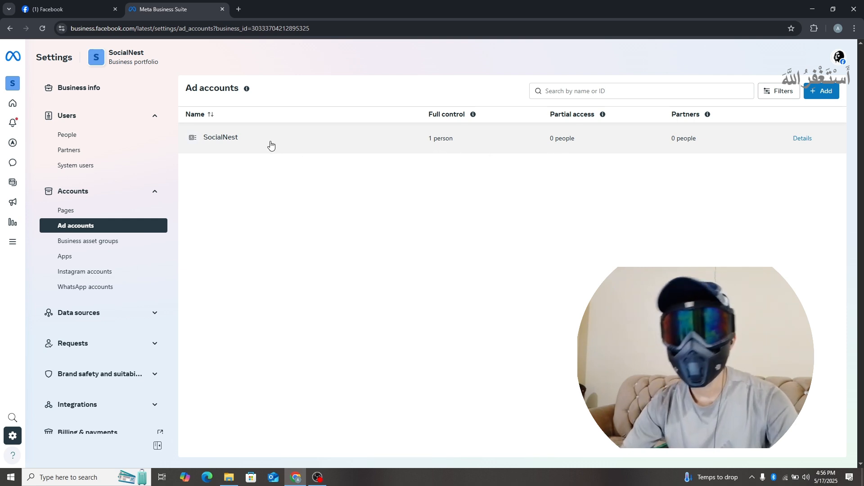
click(430, 142)
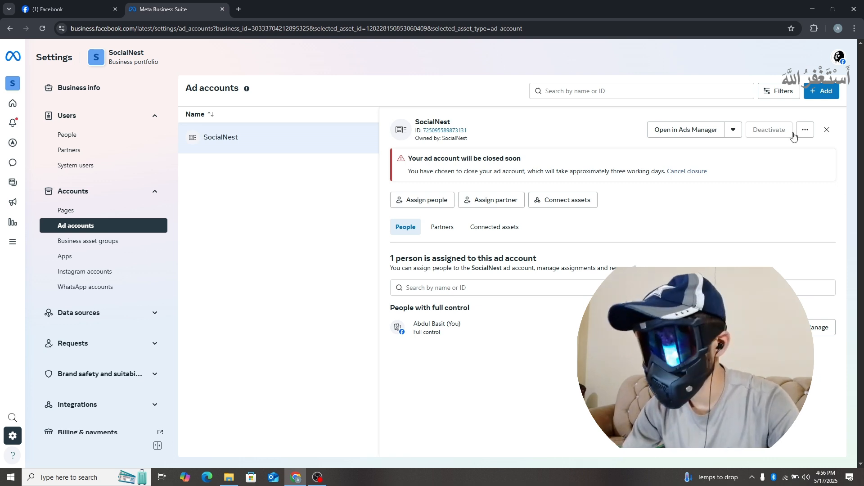
click(826, 130)
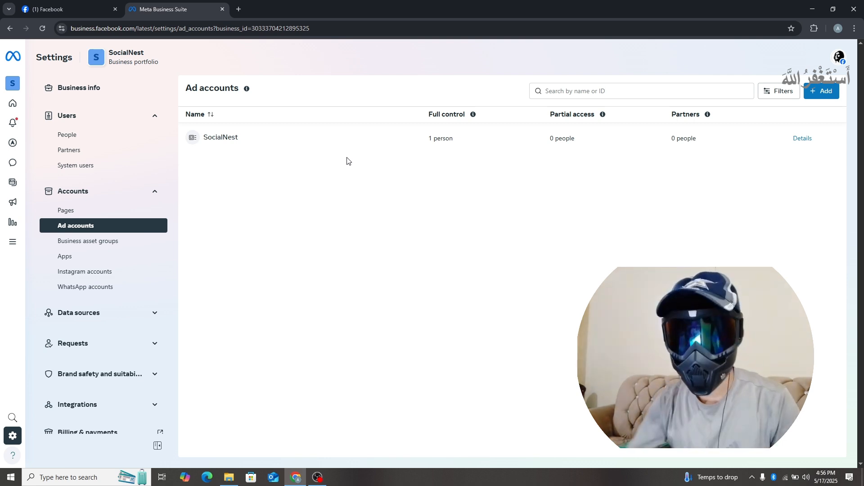
Step: Check the available business portfolios and the number of business assets in SocialNest
mouse_move(13, 84)
click(73, 85)
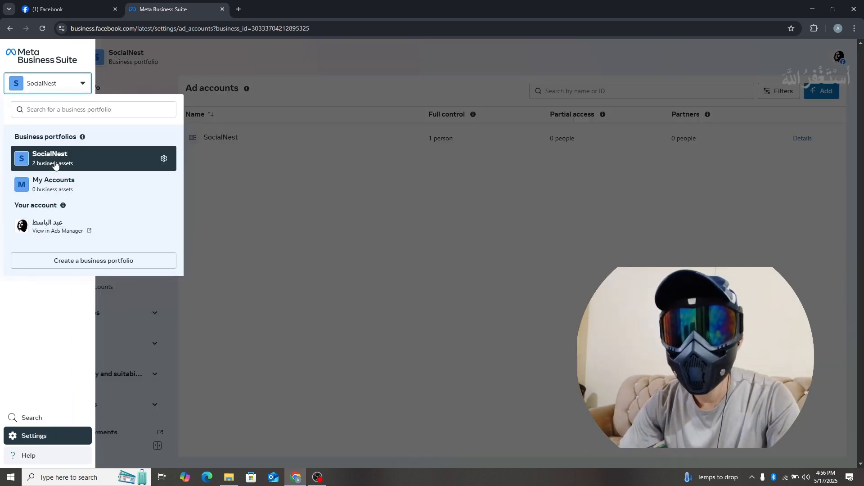
click(223, 191)
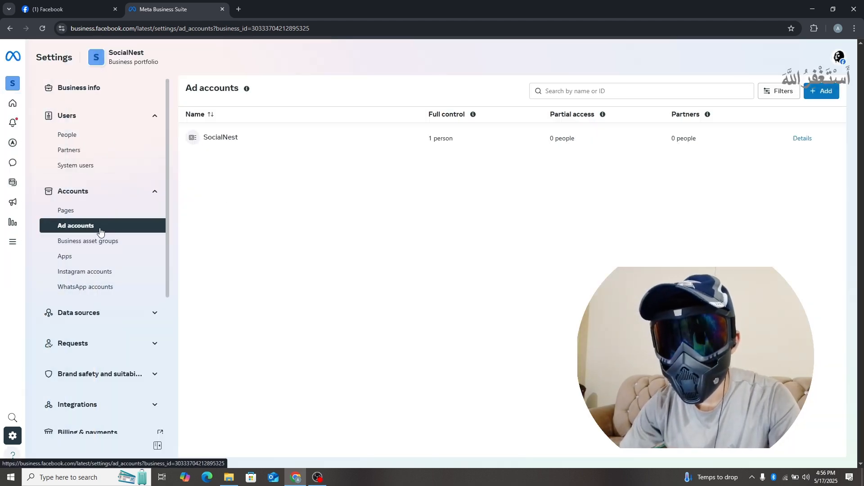
Step: Review the Social Nest Page's details in the portfolio settings and return to the ad accounts list
click(83, 212)
click(276, 144)
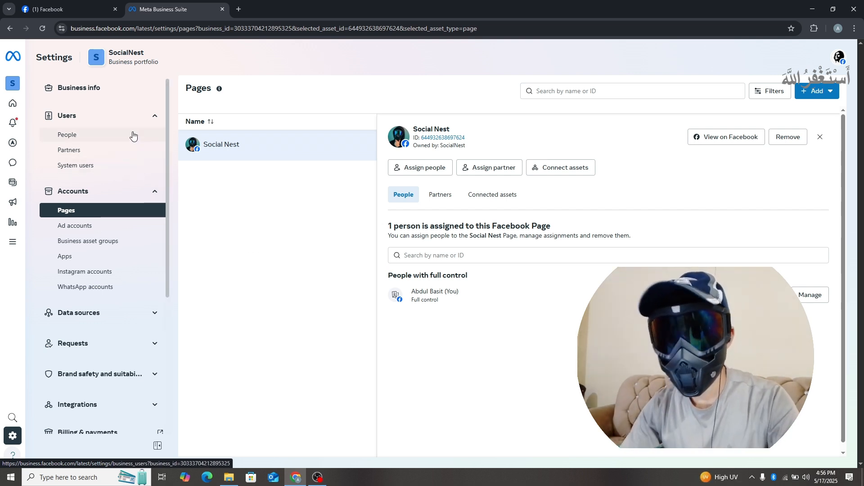
mouse_move(13, 89)
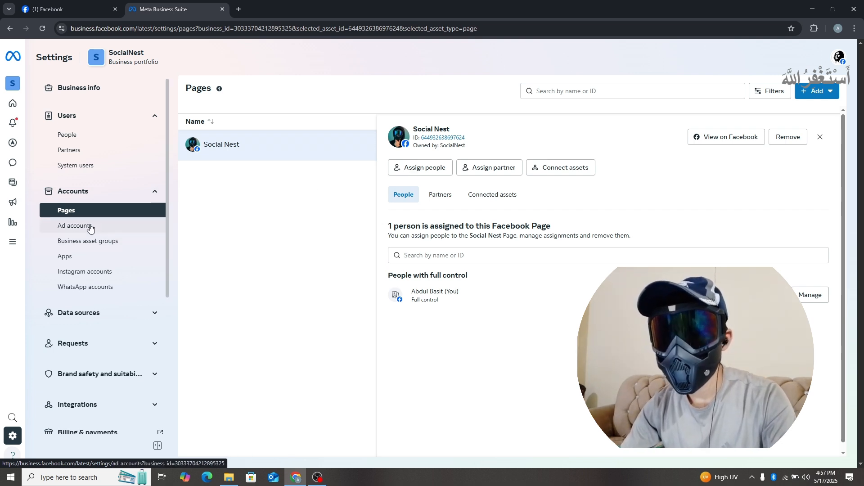
click(119, 226)
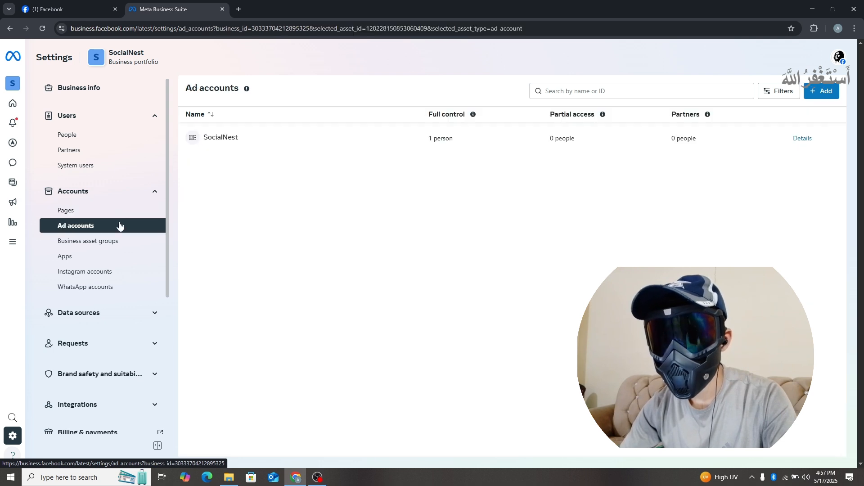